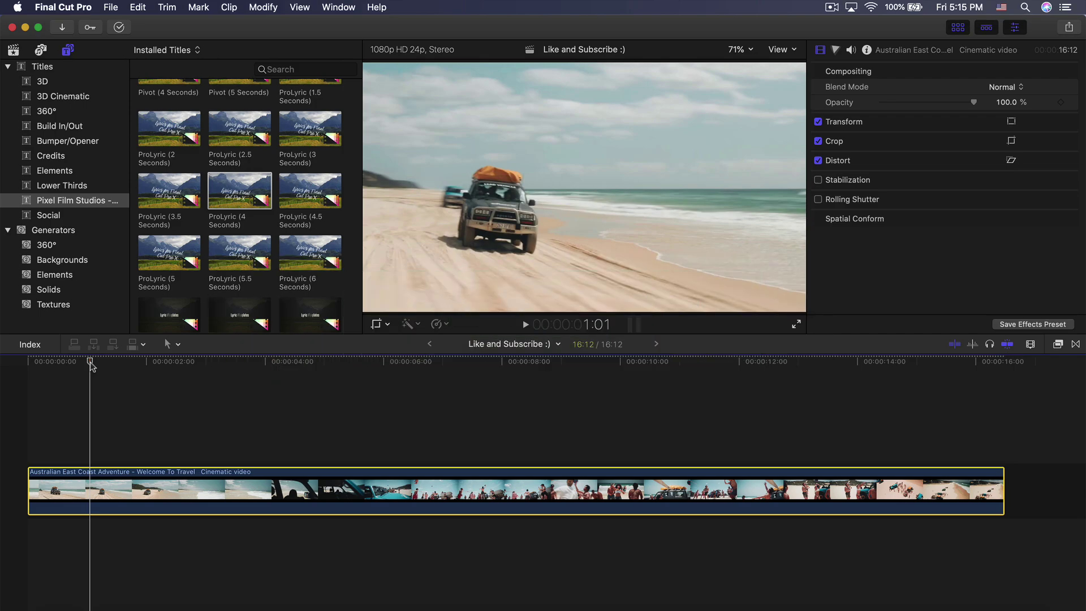
- Scrub the beach clip near one second, then play the Pixel Film Studios tutorial playlist from its first video
drag(91, 365, 133, 365)
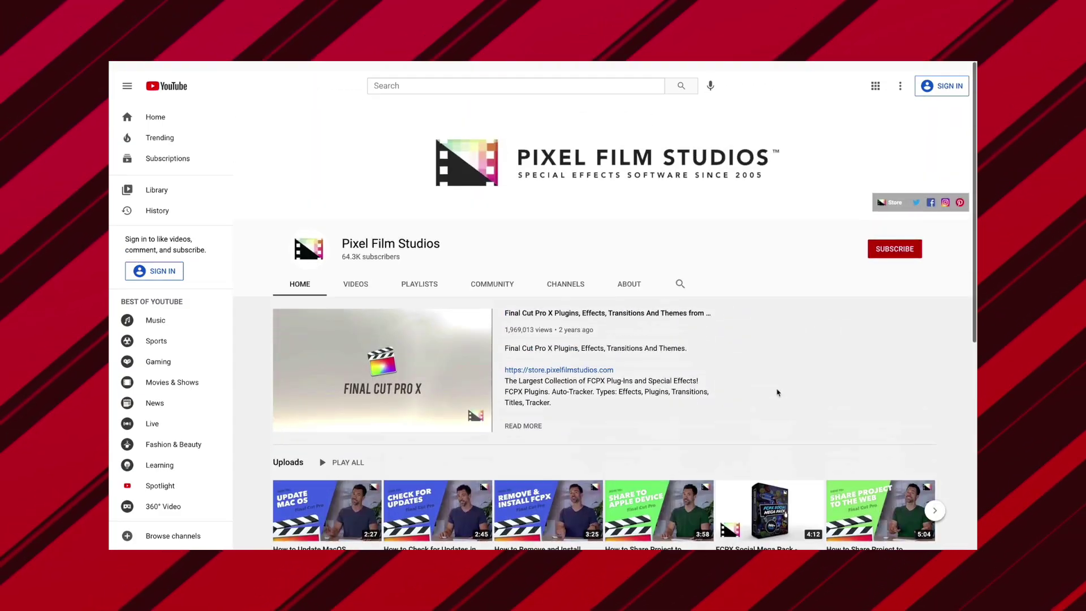
click(428, 270)
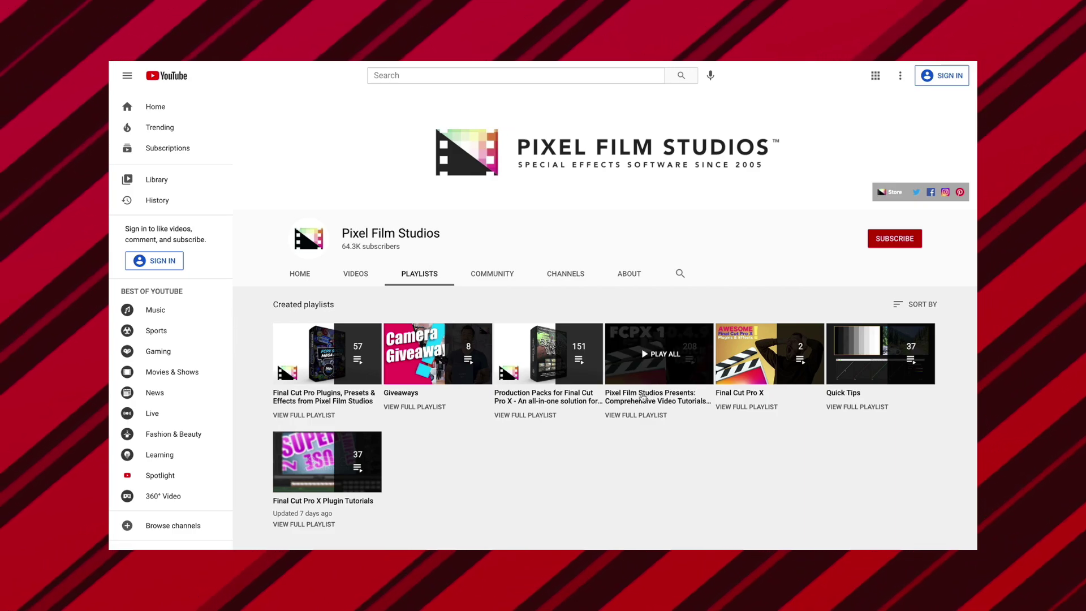
click(643, 396)
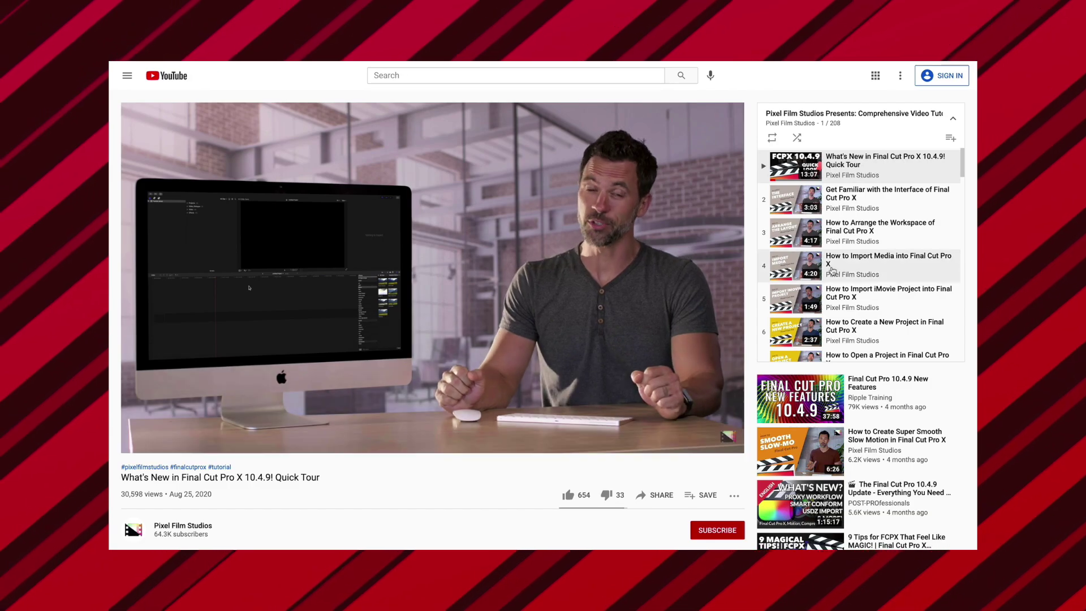
scroll(831, 271, down, 3)
scroll(833, 271, down, 10)
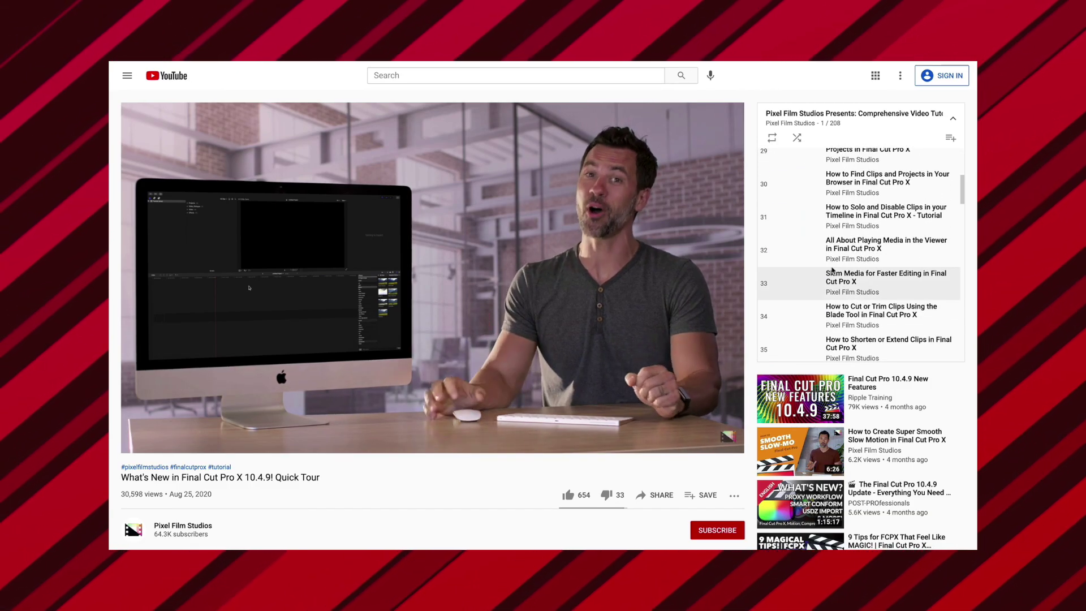
scroll(833, 271, up, 3)
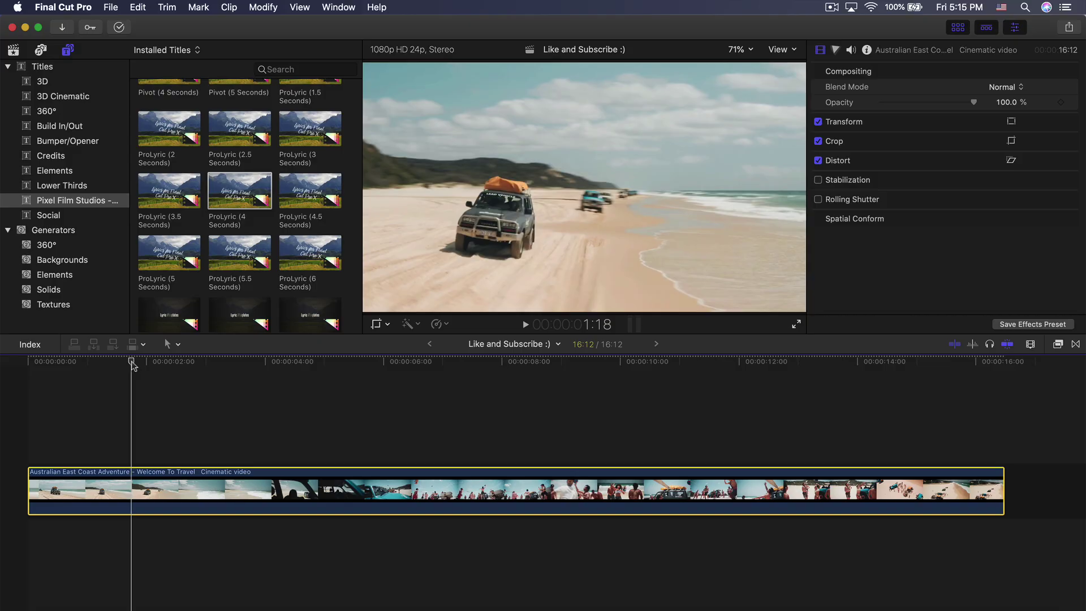
- Scrub the playhead through the clip's opening seconds, ending near the one-second mark
mouse_move(132, 366)
mouse_down()
mouse_move(130, 383)
mouse_move(142, 382)
mouse_up()
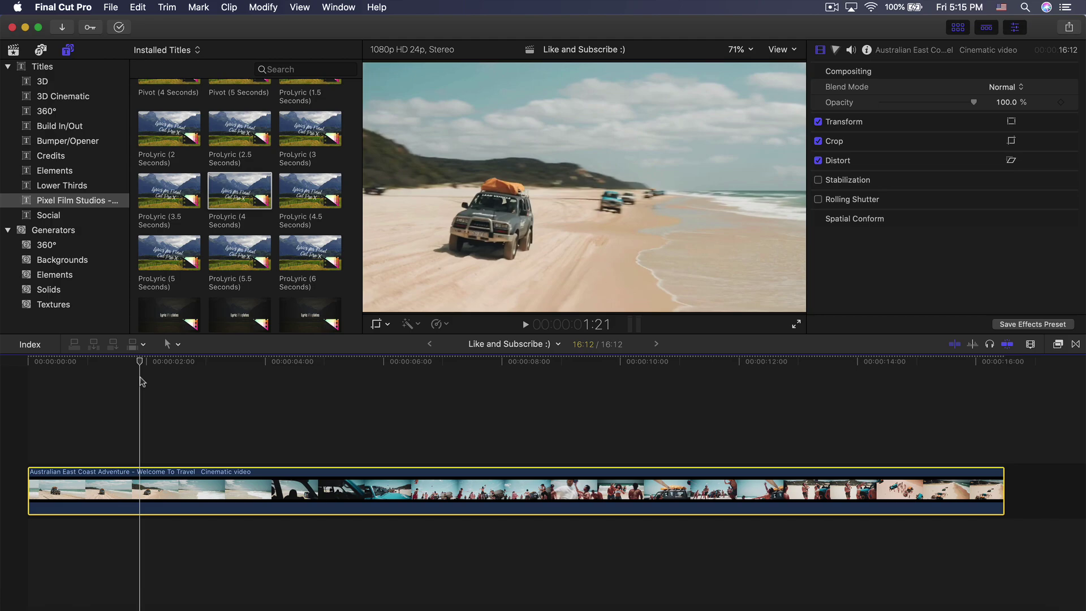
mouse_move(142, 382)
mouse_down()
mouse_move(130, 380)
mouse_move(216, 378)
mouse_move(96, 388)
mouse_move(160, 390)
mouse_up()
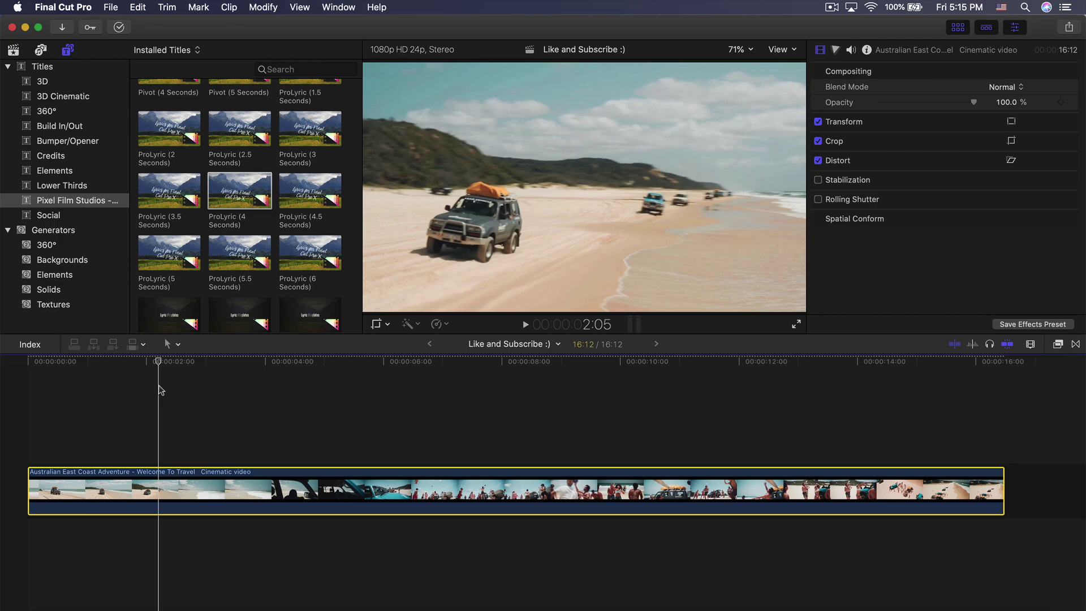
drag(158, 363, 124, 376)
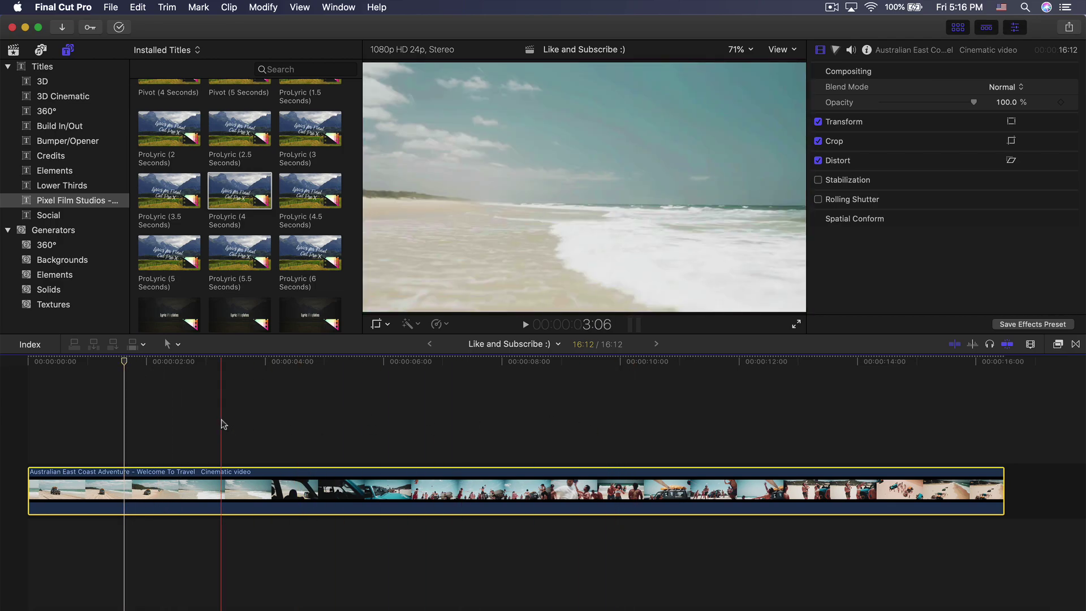
drag(104, 365, 84, 359)
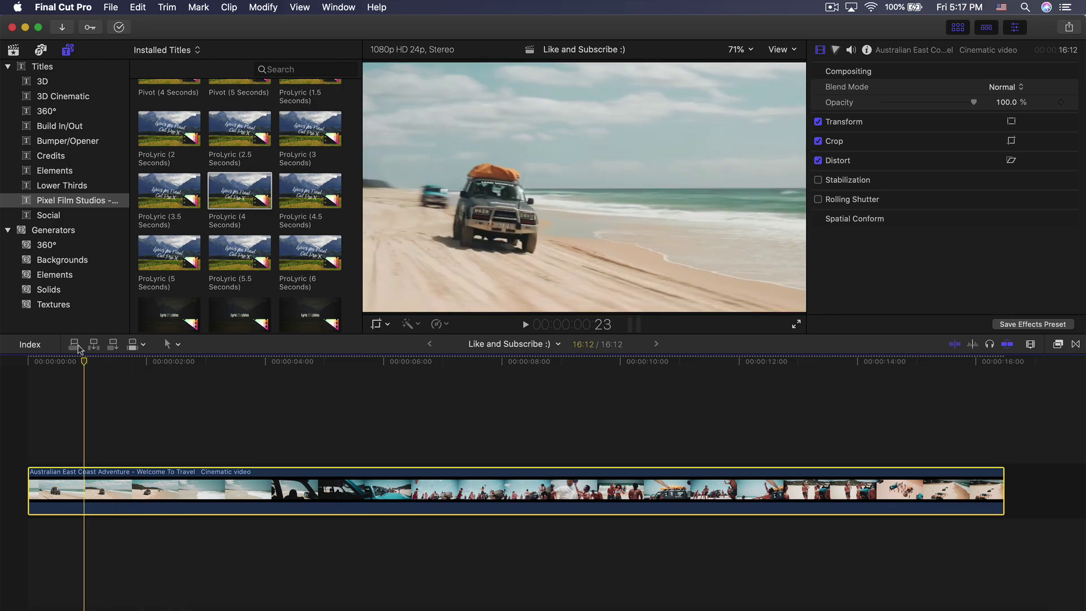
- Switch the browser to the Titles collection and choose the Pixel Film Studios category
click(13, 50)
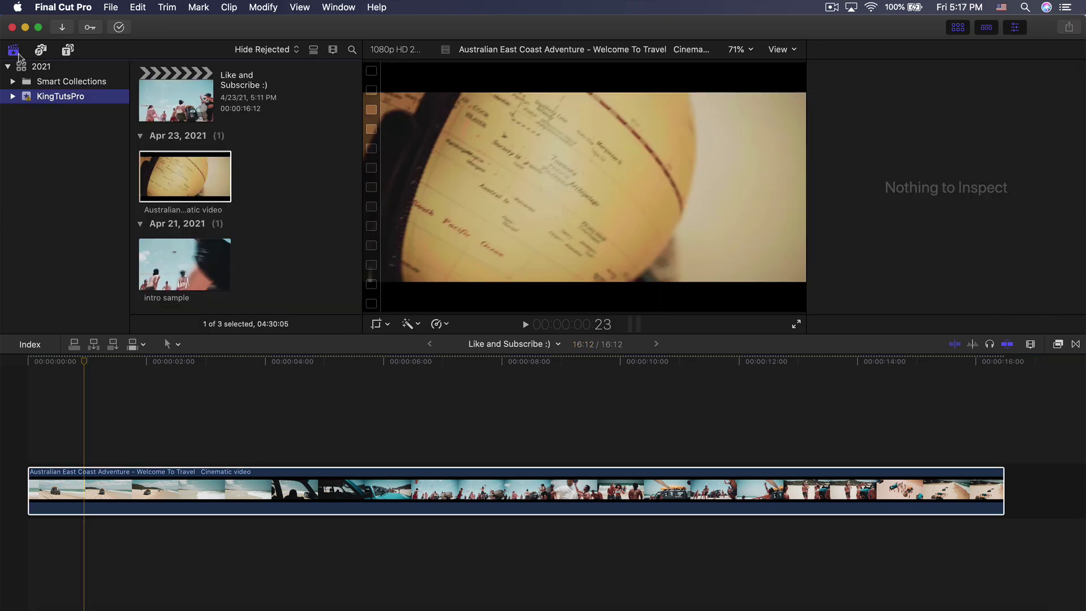
click(68, 50)
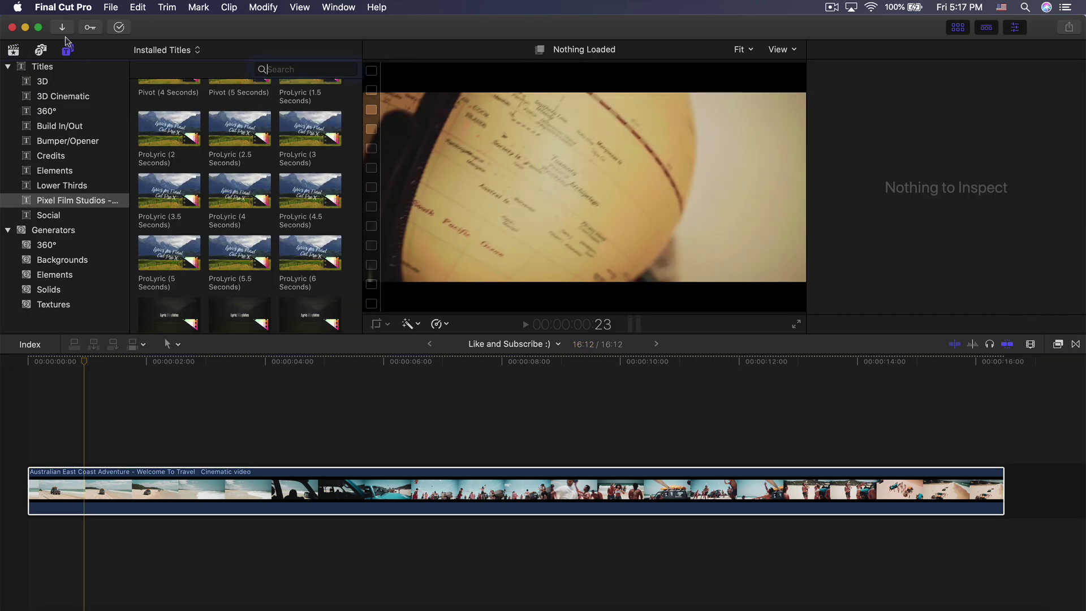
click(9, 66)
click(8, 67)
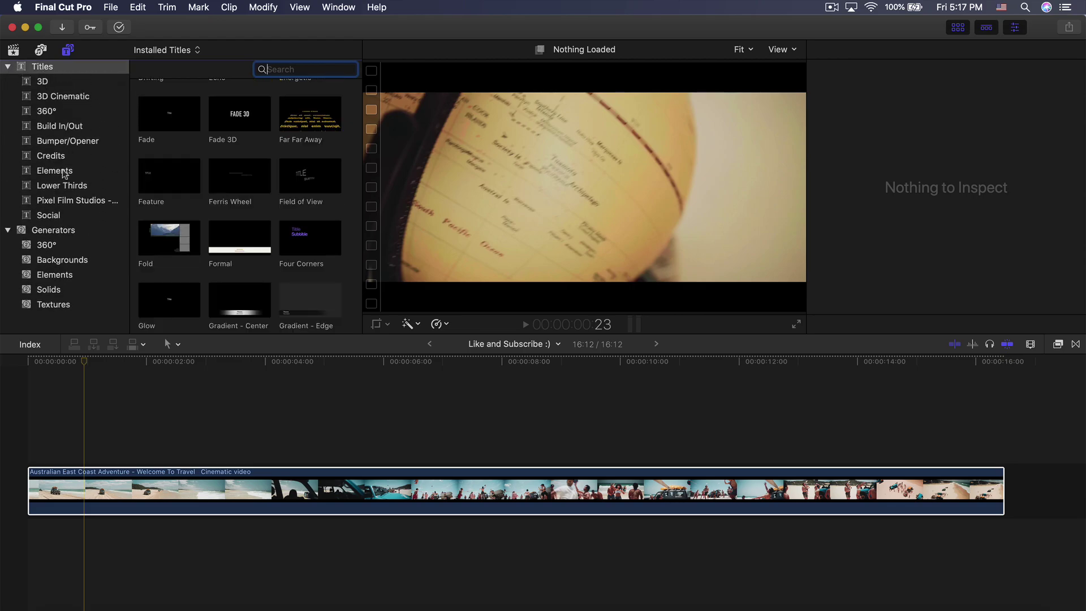
click(59, 203)
- Widen the category list and hide the inspector to enlarge the title browser
mouse_move(130, 215)
mouse_down()
mouse_move(226, 213)
mouse_move(123, 219)
mouse_move(139, 217)
mouse_up()
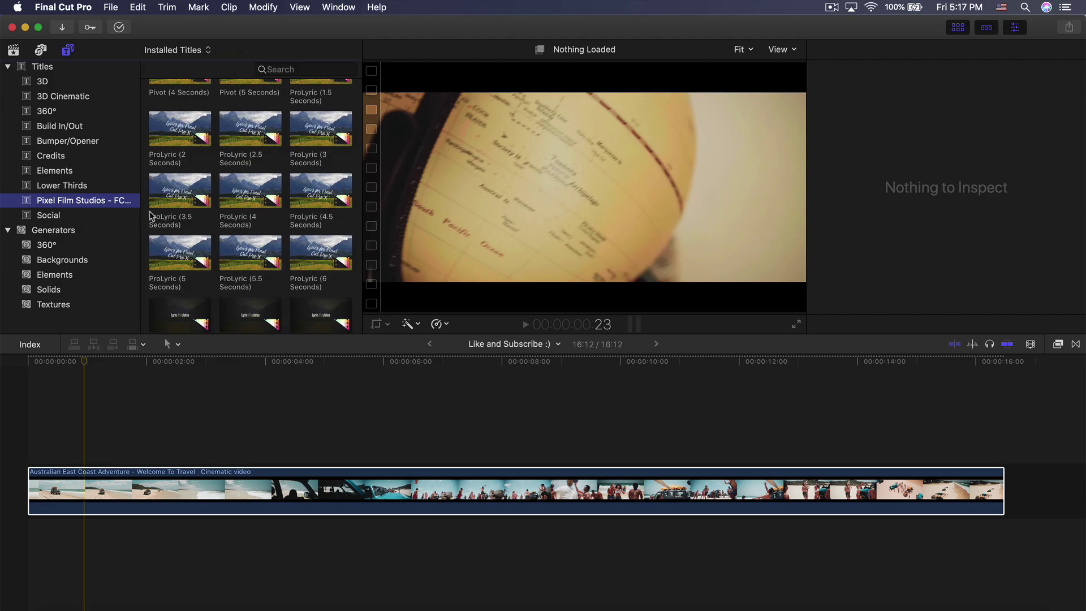
click(1014, 30)
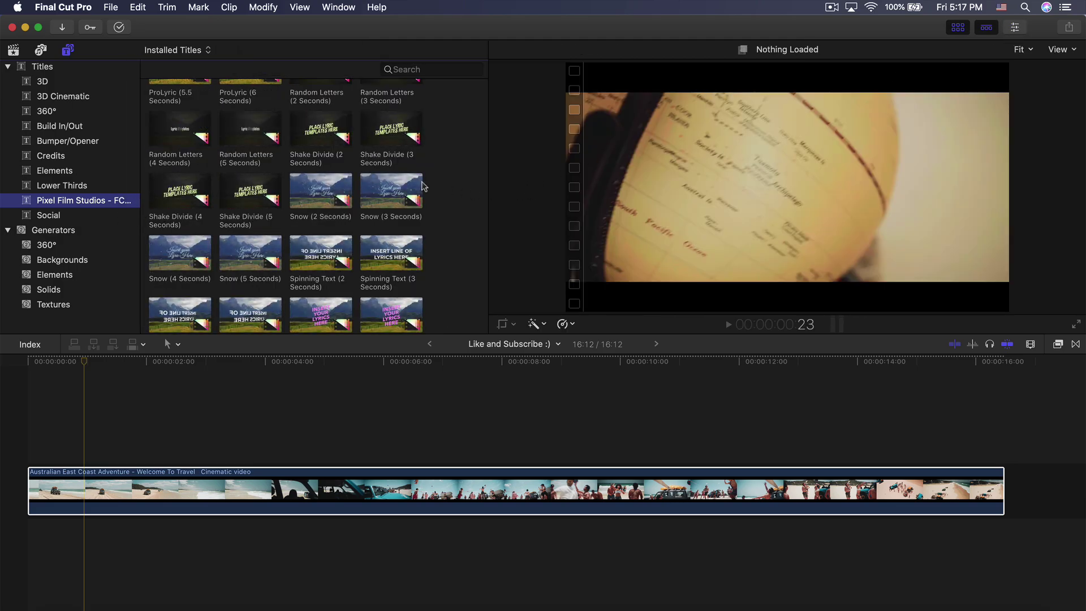
scroll(423, 185, up, 10)
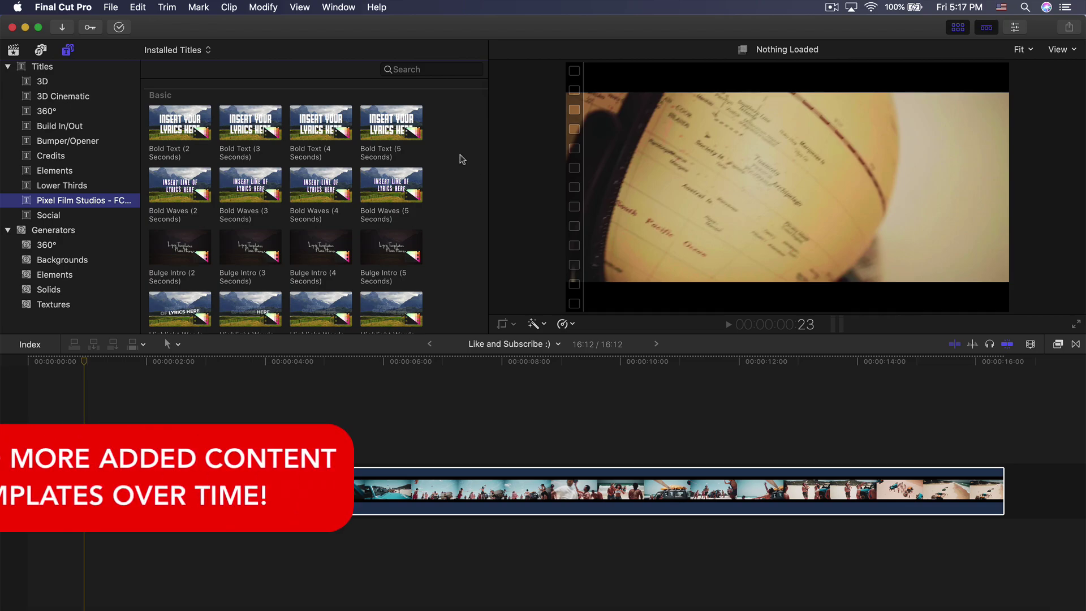
scroll(461, 158, down, 10)
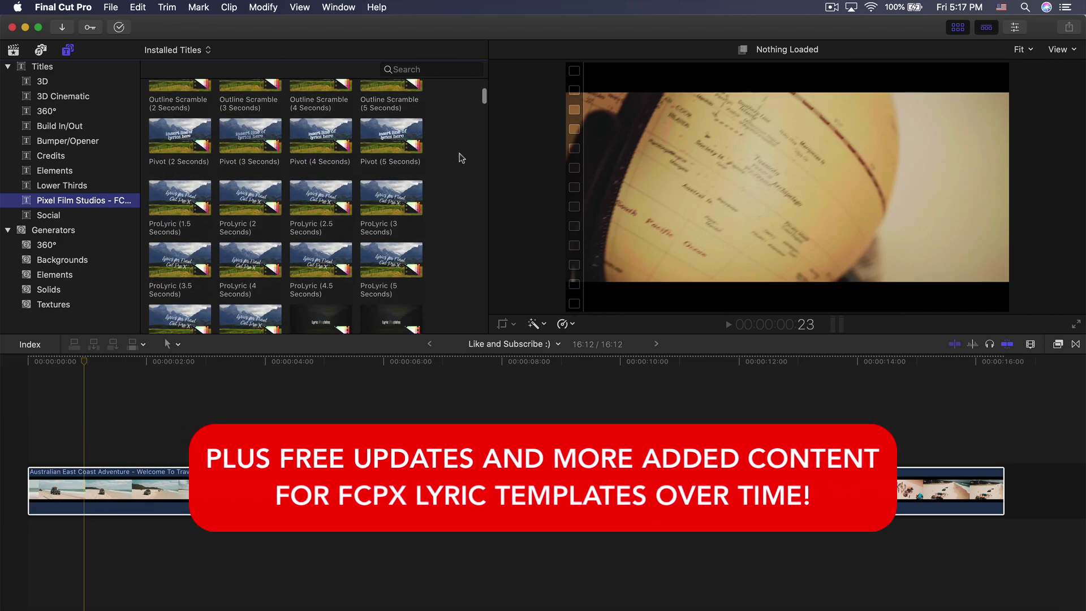
- Park the playhead at 2:08 and preview the Bold Text (4 Seconds) and (3 Seconds) titles
click(168, 362)
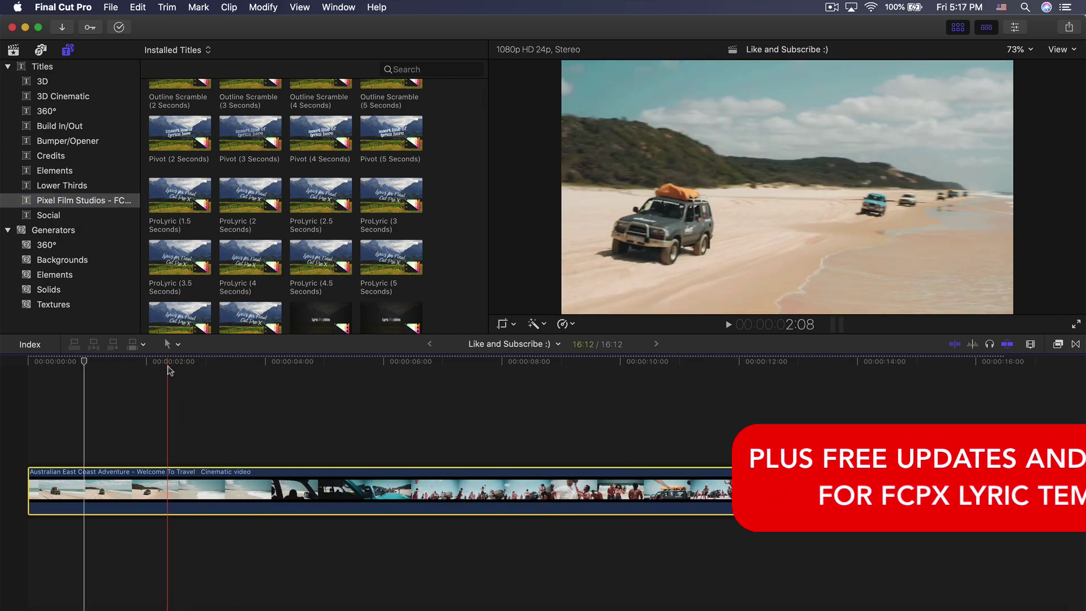
scroll(341, 253, up, 10)
click(298, 120)
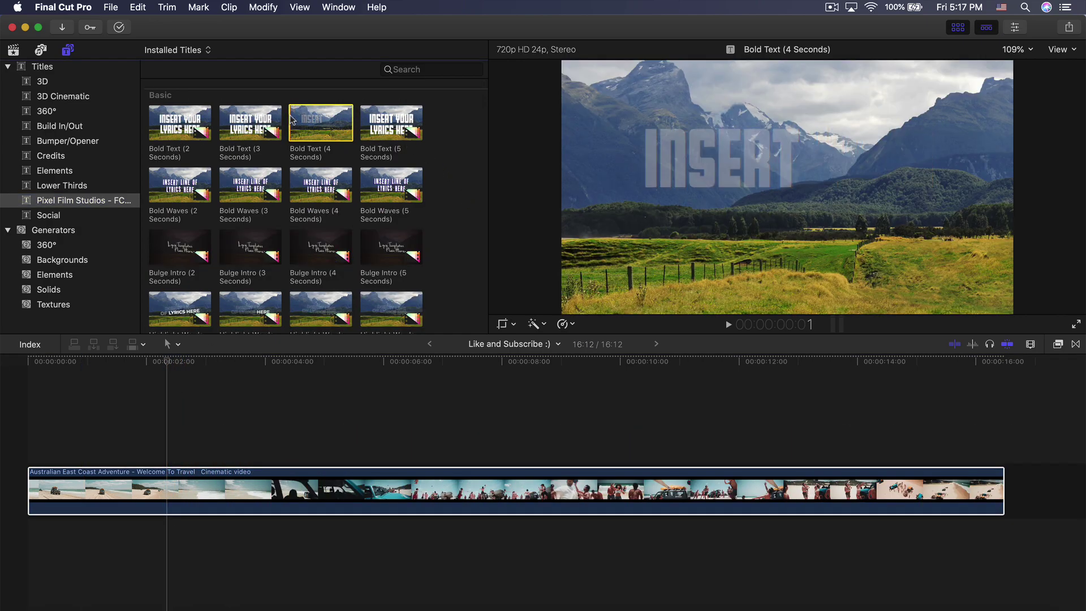
key(space)
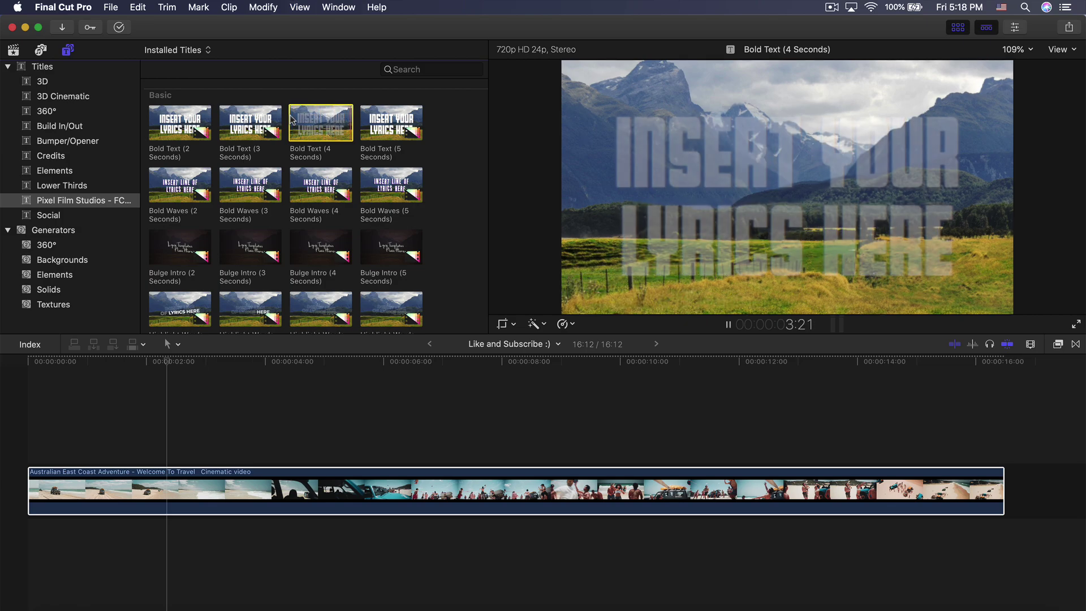
click(214, 160)
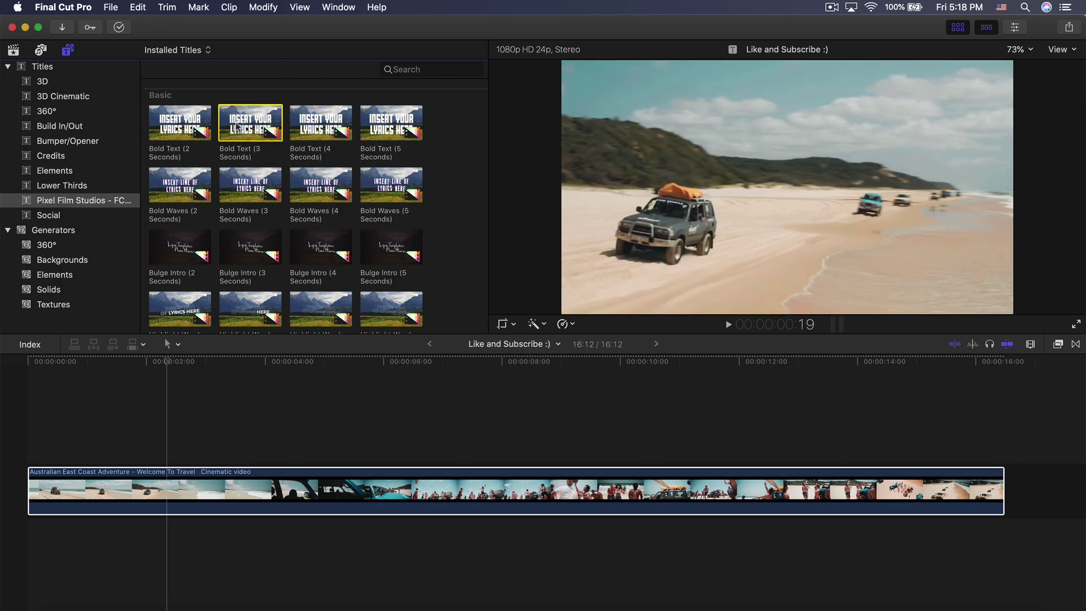
- Preview the Bulge Intro and Stacked (3 Seconds) titles
scroll(382, 153, down, 3)
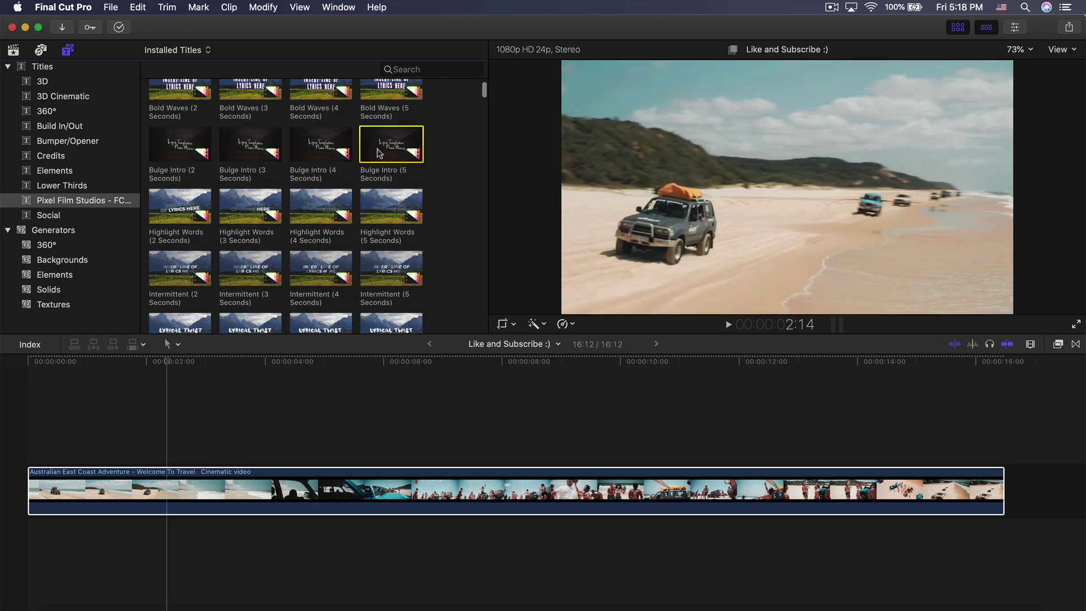
key(space)
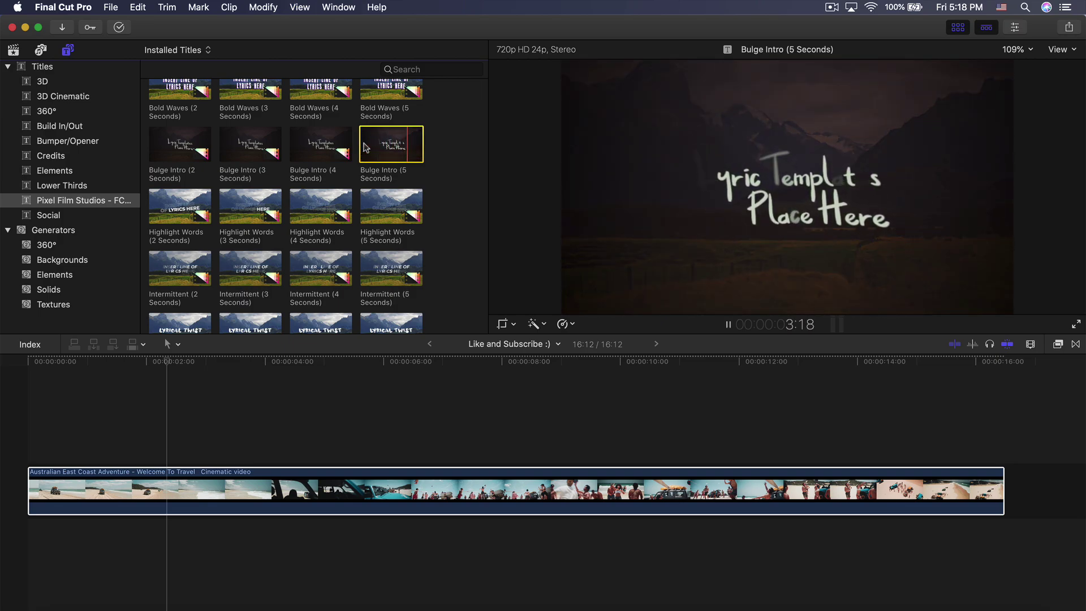
scroll(447, 168, down, 3)
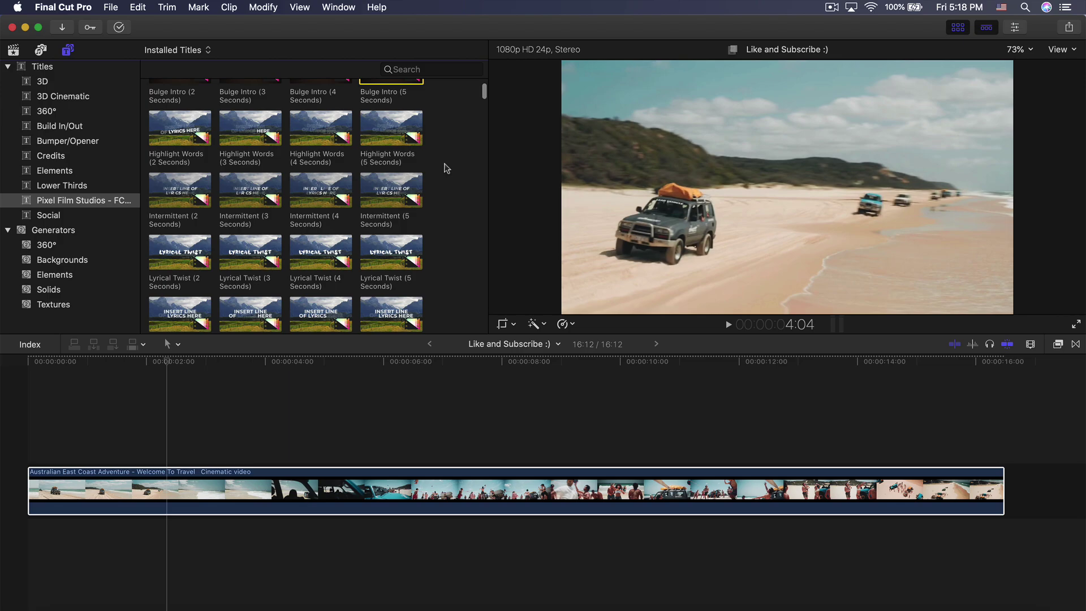
scroll(447, 168, up, 1)
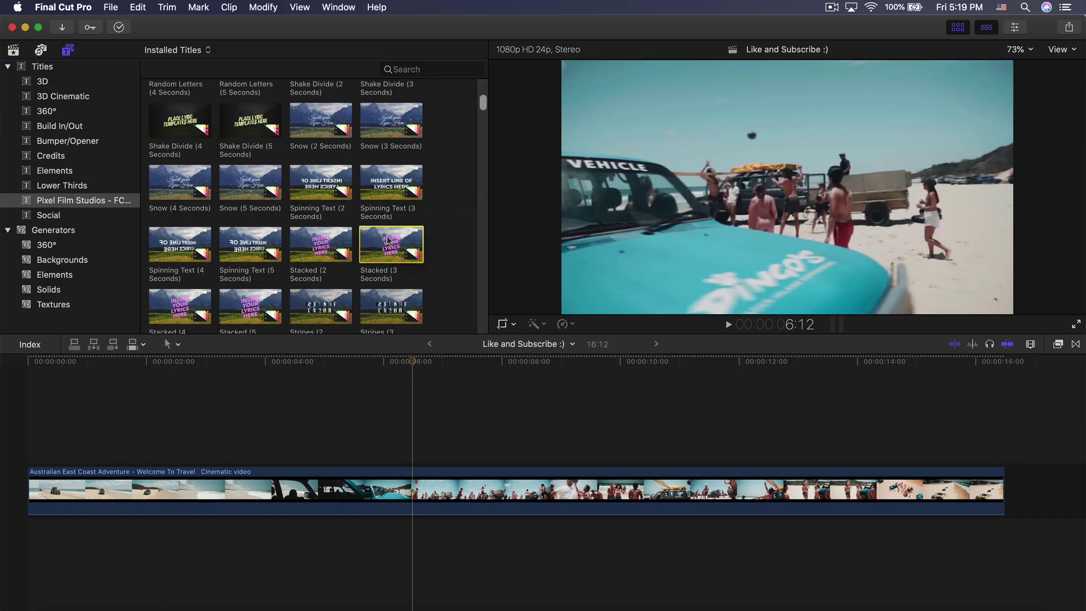
click(396, 238)
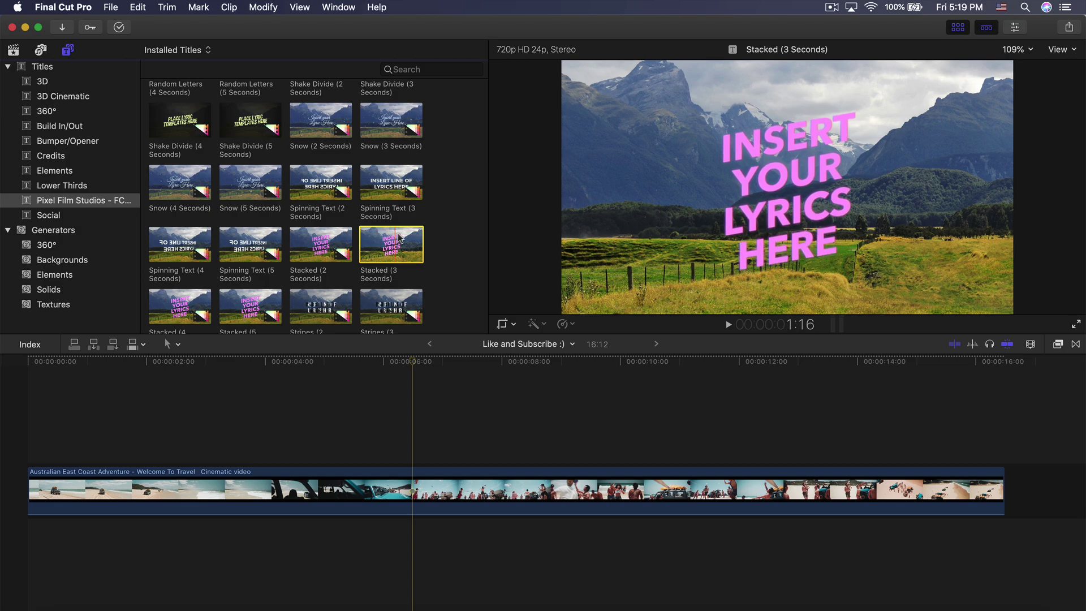
scroll(450, 197, up, 5)
scroll(450, 197, up, 10)
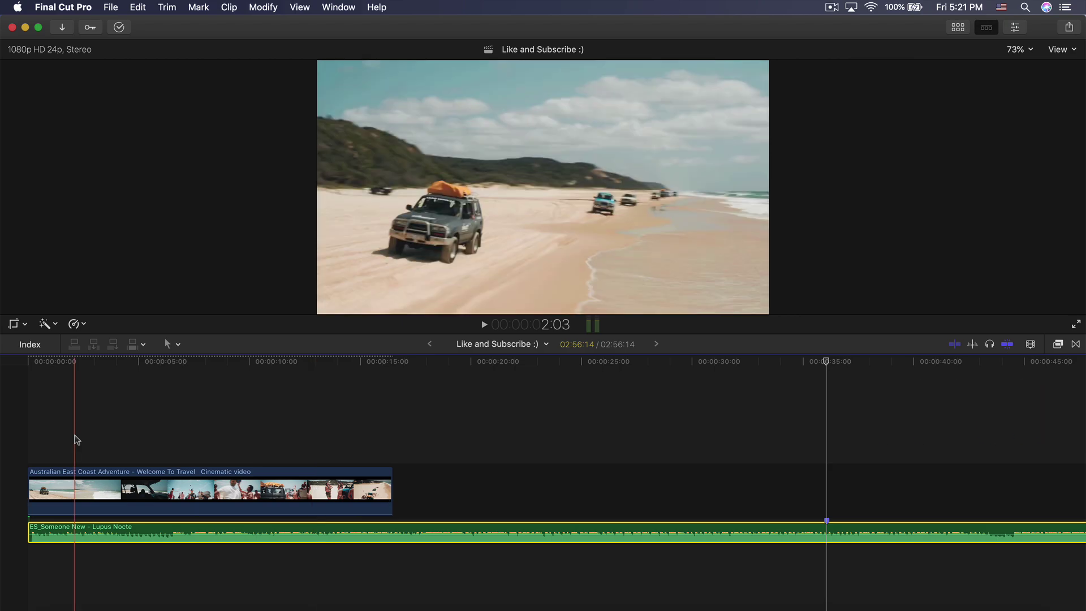
- Cut off the Lupus Nocte song's intro and preview the remaining track
scroll(452, 481, right, 4)
scroll(743, 521, right, 2)
scroll(698, 516, left, 3)
scroll(775, 520, right, 3)
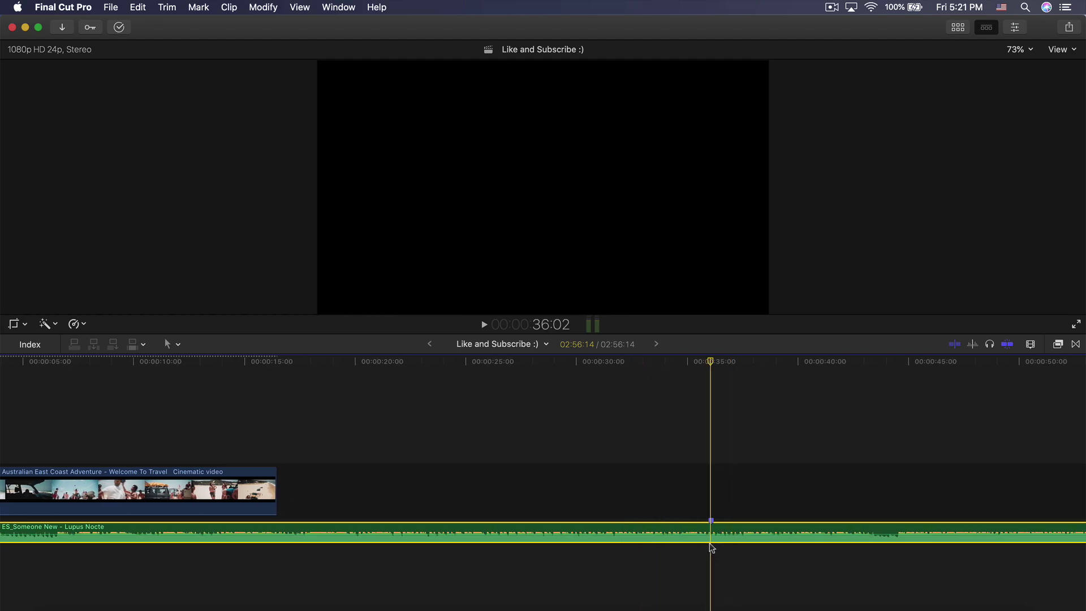
key(cmd+b)
click(691, 532)
key(Delete)
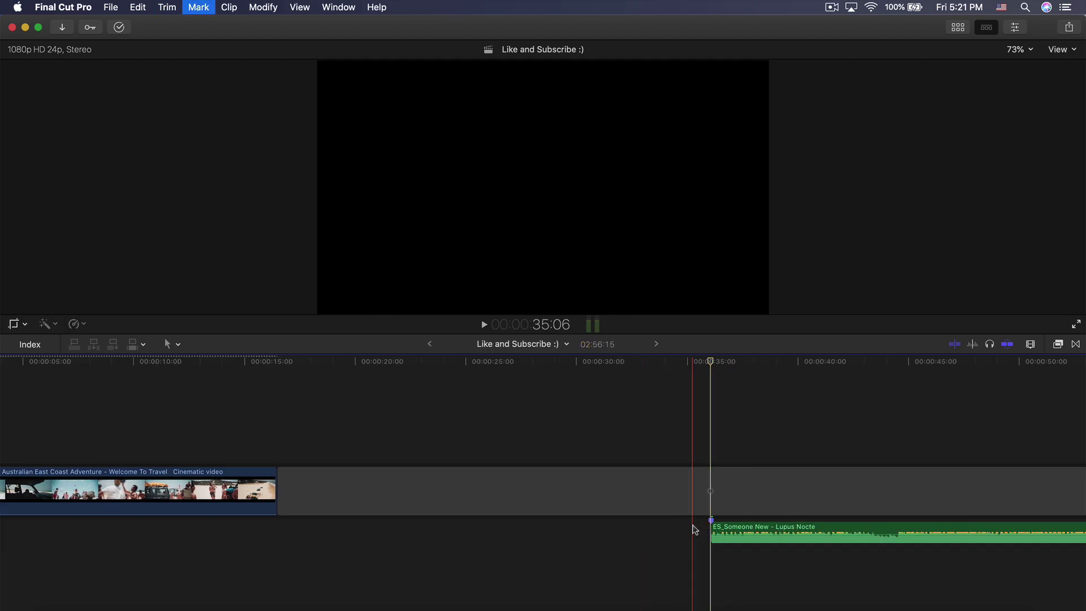
scroll(710, 481, right, 5)
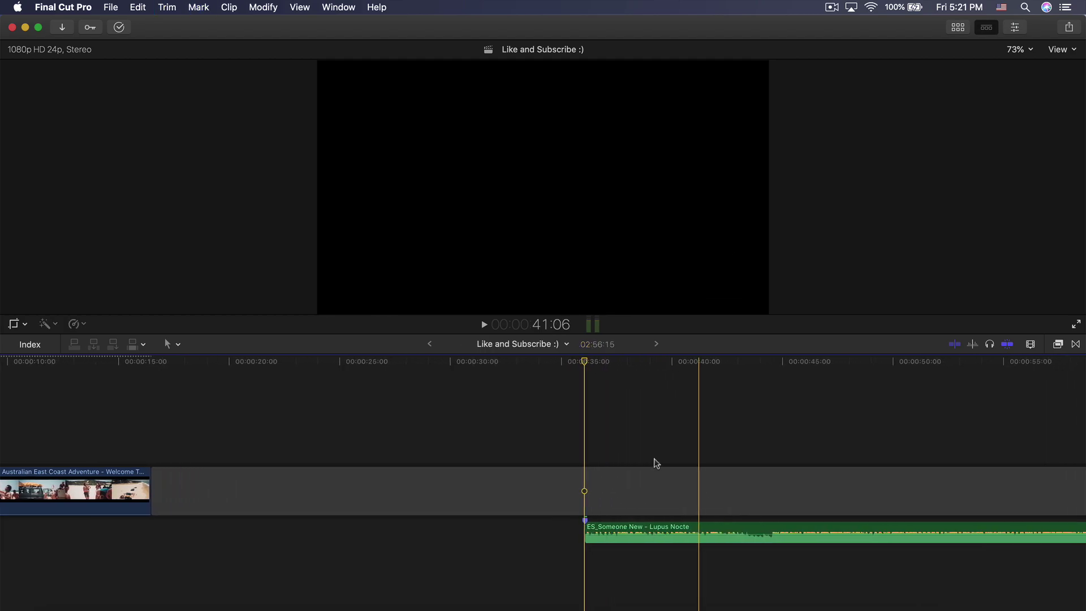
key(space)
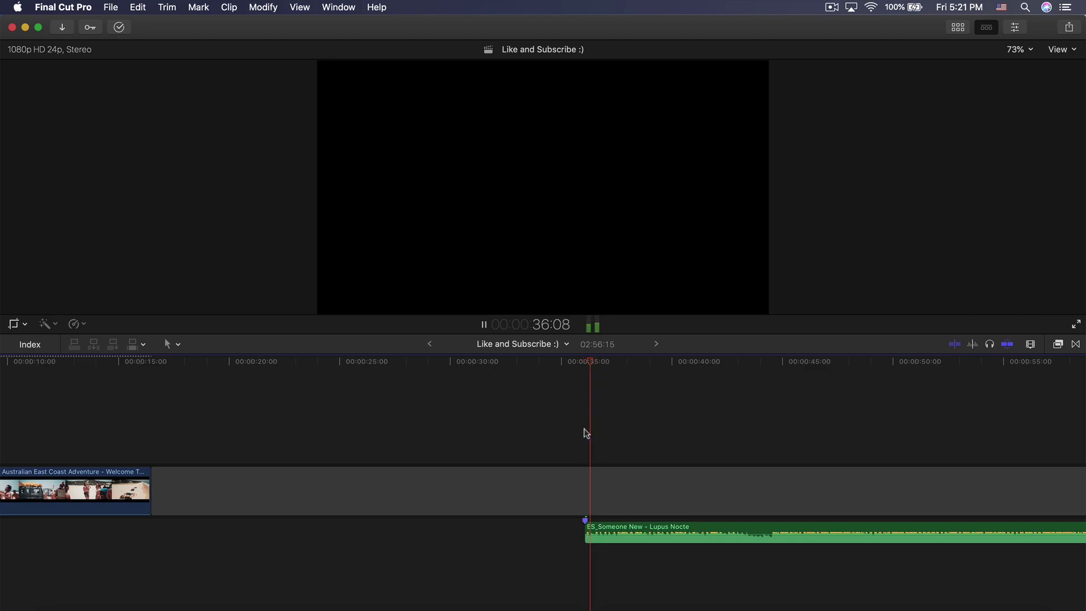
scroll(585, 433, right, 5)
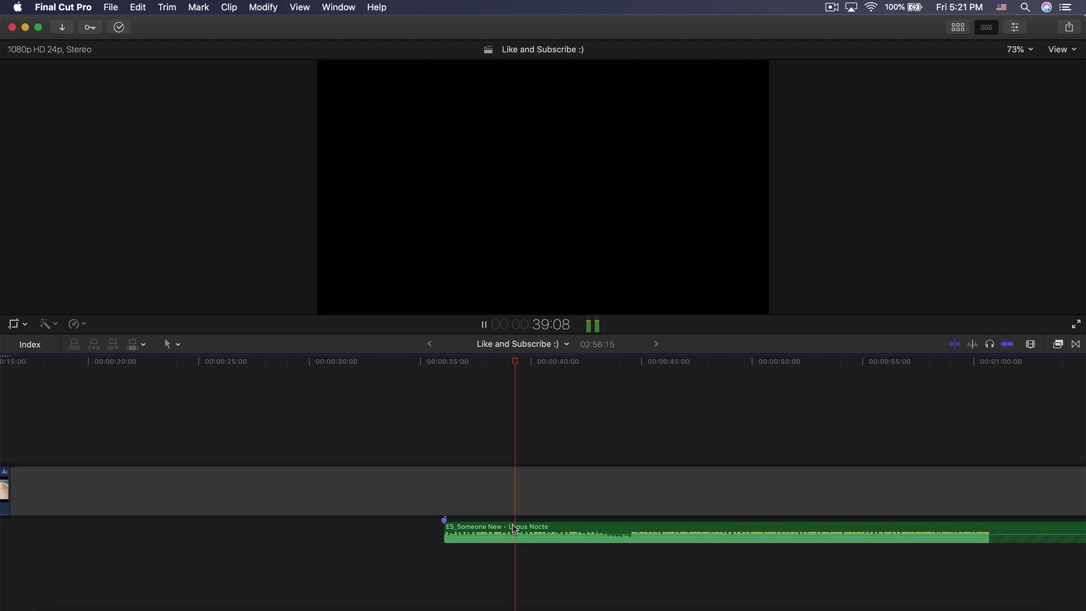
- Move the song to the timeline start and delete the leftover gap
drag(513, 529, 3, 548)
click(436, 497)
key(Delete)
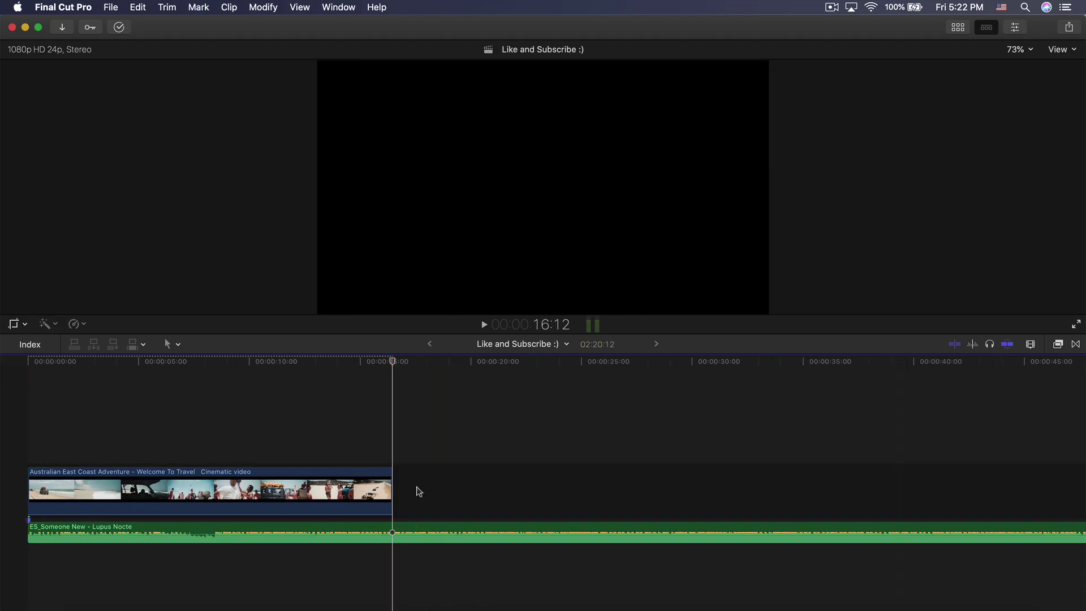
- Blade the song at the video's end, delete the excess, and play the project from the start
click(392, 542)
key(super+b)
drag(433, 448, 463, 555)
key(Delete)
key(Home)
key(shift+z)
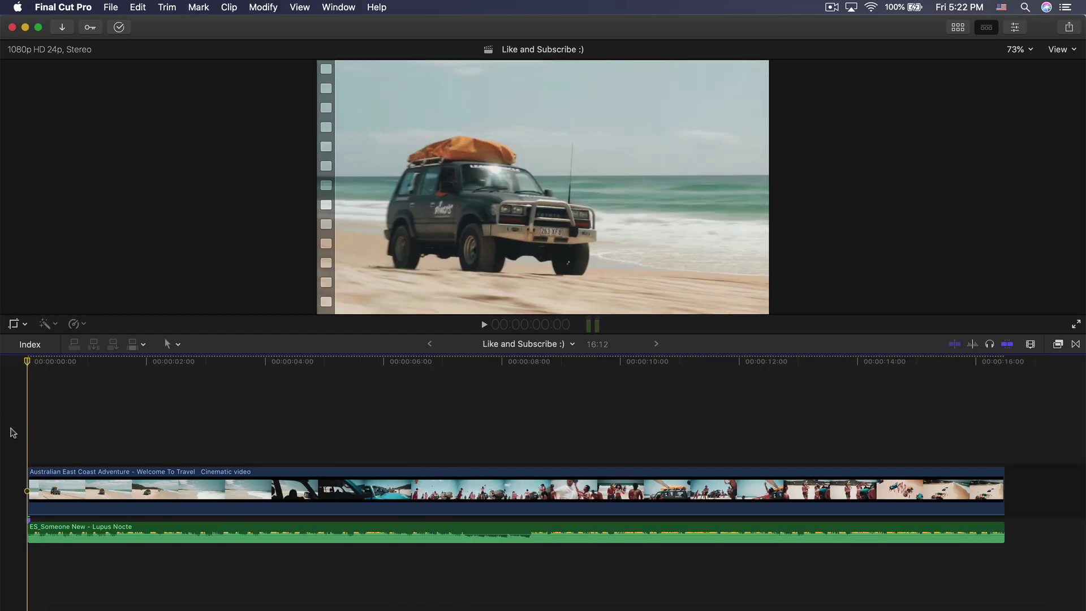
key(space)
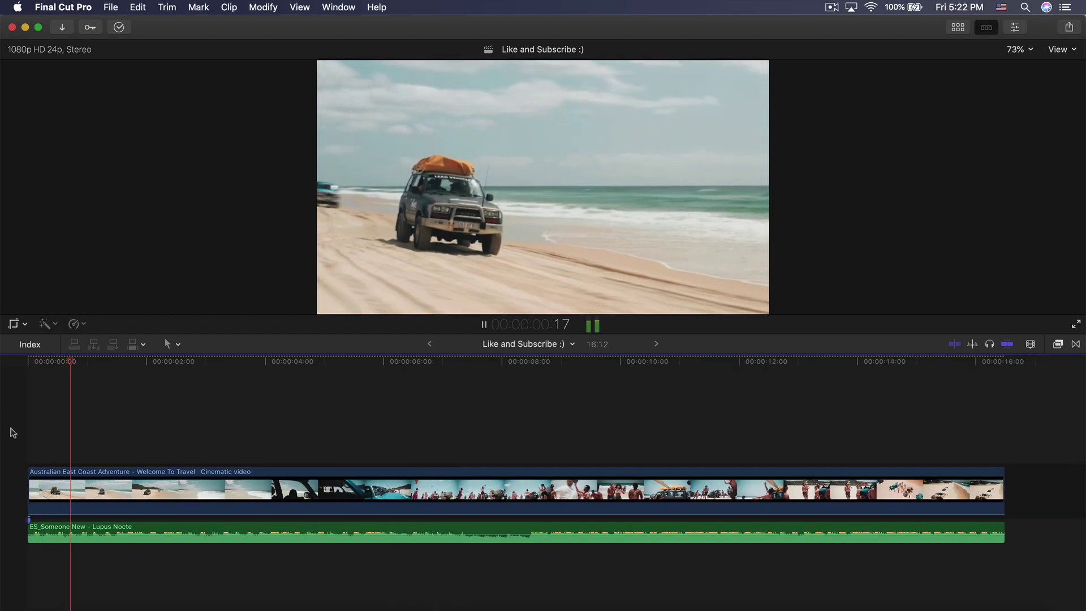
- Stop playback and find the Pixel Film Studios ProLyric (1.5 Seconds) title in the Titles browser
click(105, 490)
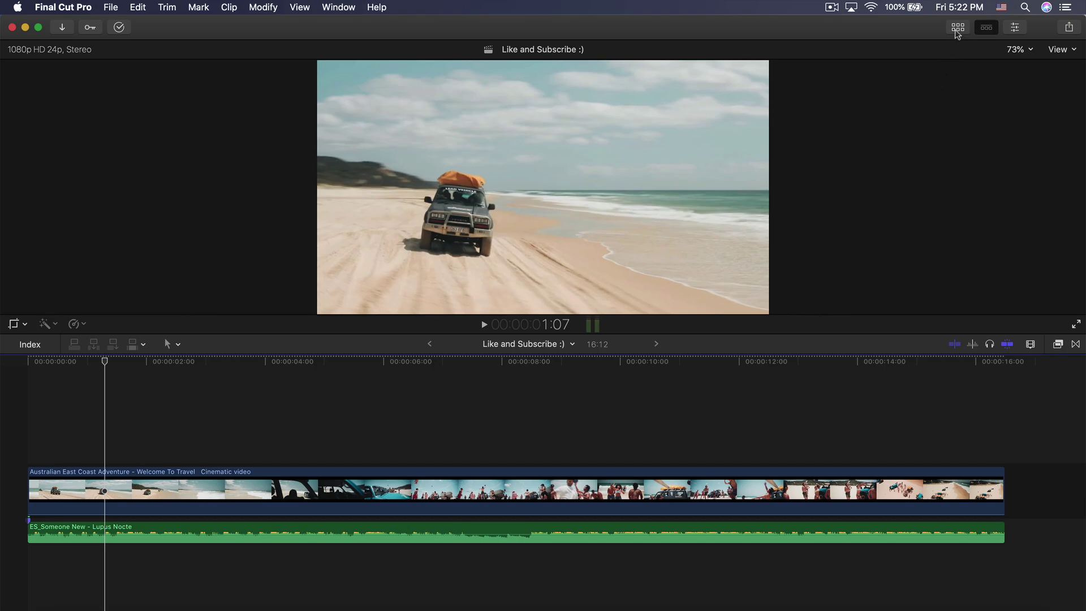
click(957, 29)
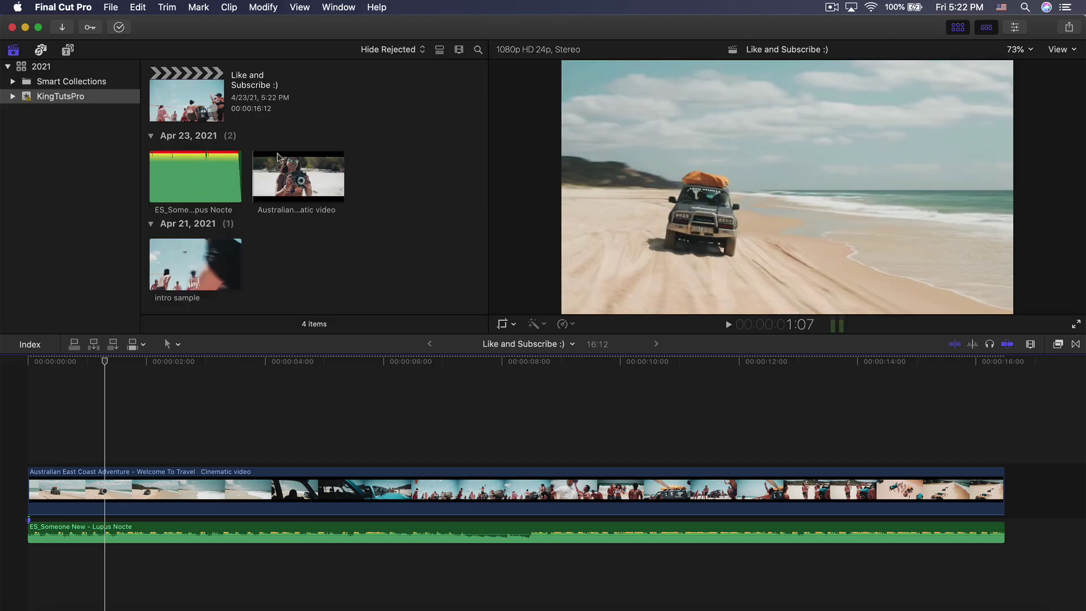
key(alt+super+1)
scroll(270, 187, down, 15)
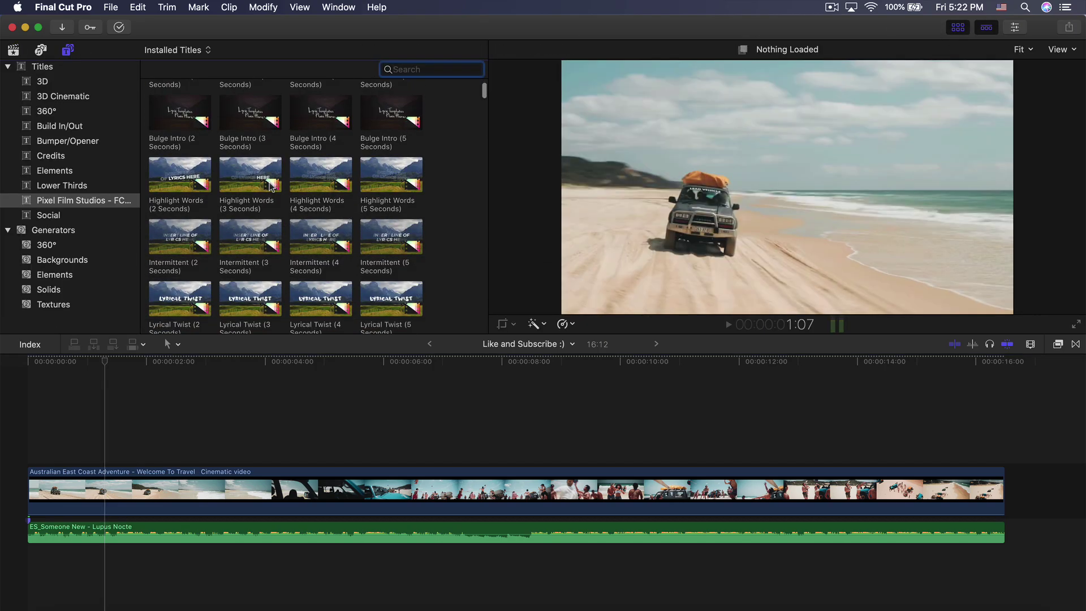
scroll(270, 187, down, 6)
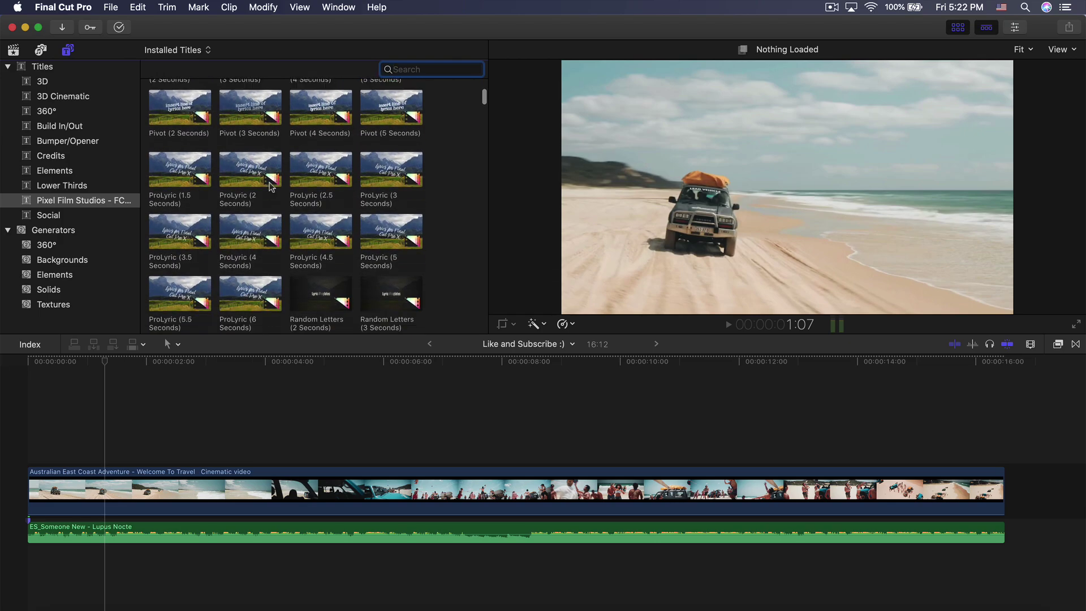
scroll(249, 168, up, 2)
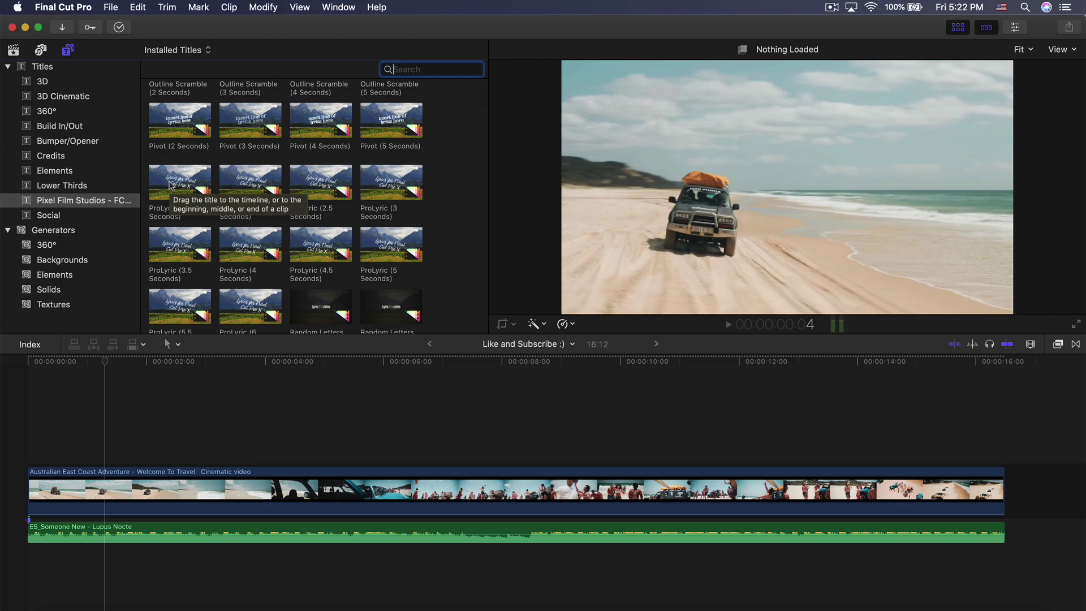
scroll(169, 186, down, 1)
click(168, 163)
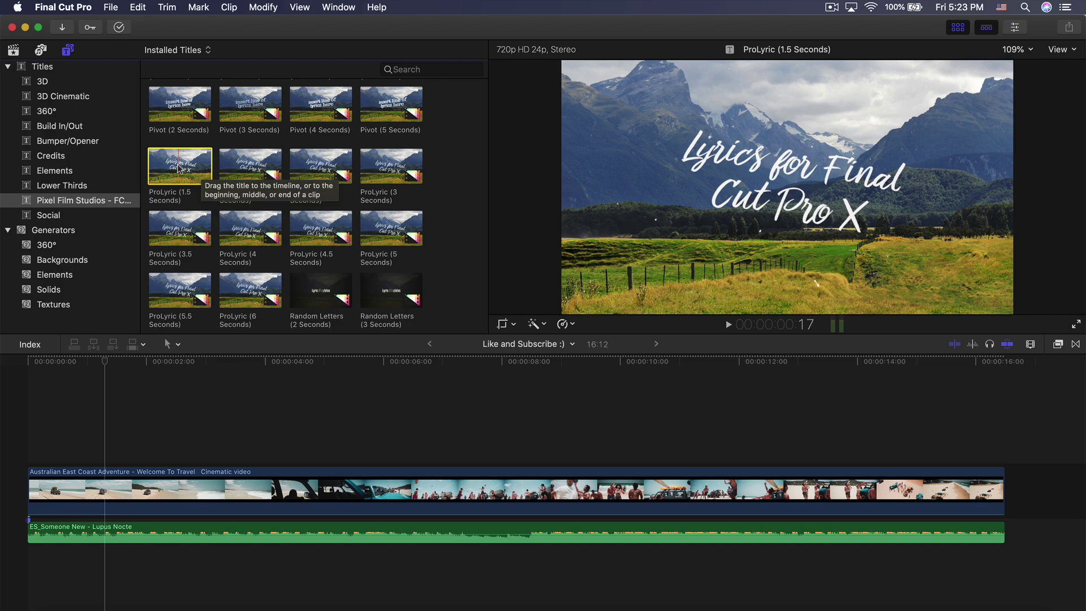
- Place ProLyric (1.5 Seconds) above the beach clip, nudged to start just before one second
drag(179, 168, 108, 445)
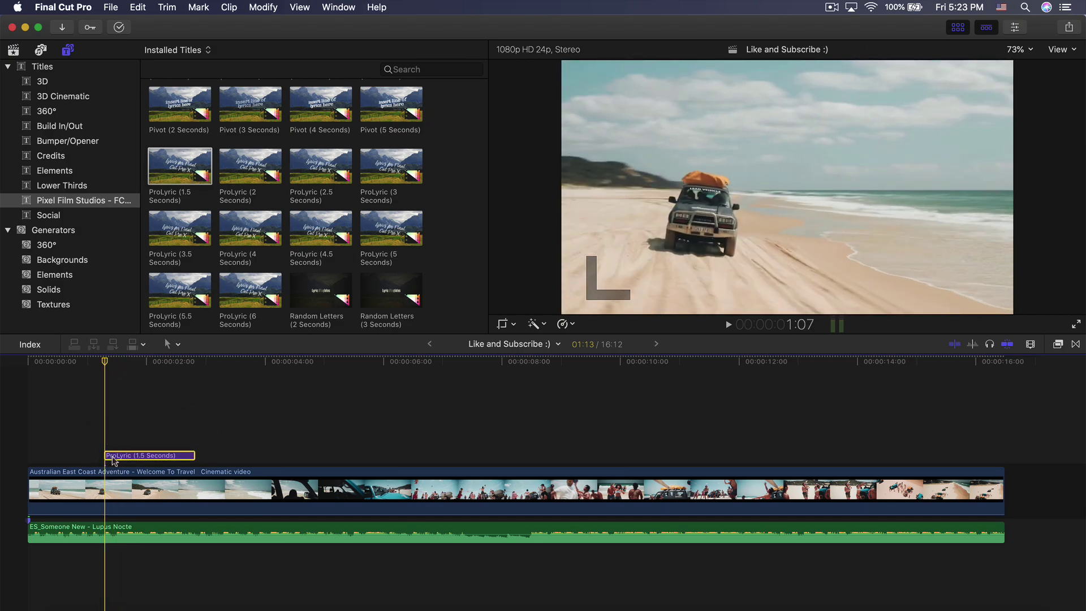
mouse_move(111, 459)
mouse_down()
mouse_move(94, 460)
mouse_move(122, 456)
mouse_move(103, 450)
mouse_up()
drag(104, 361, 119, 362)
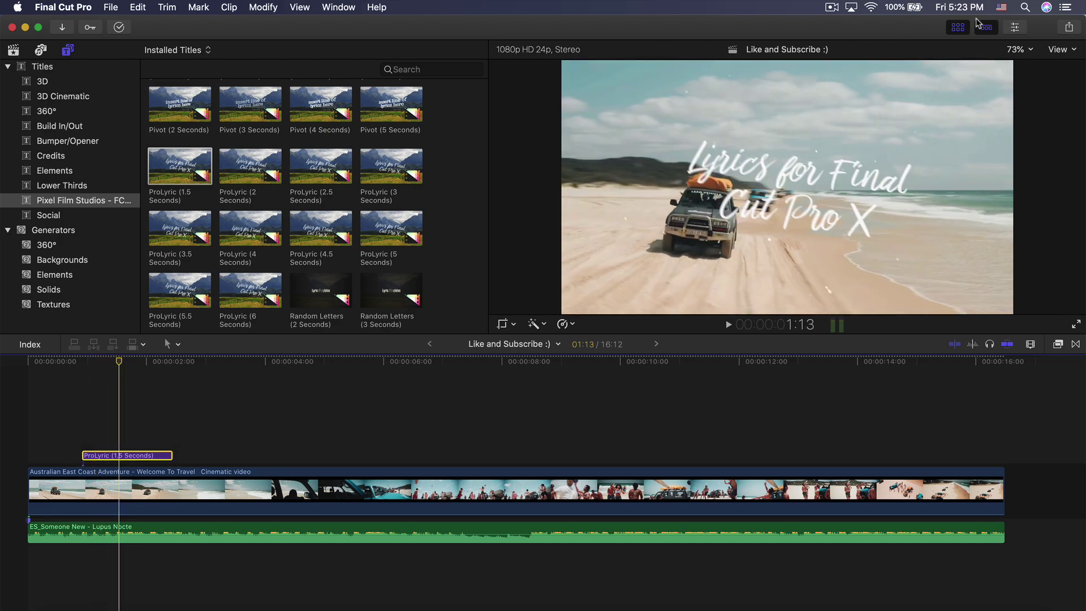
- Show the ProLyric title's parameters and select its placeholder text 'Lyrics for Final Cut Pro X'
click(1016, 28)
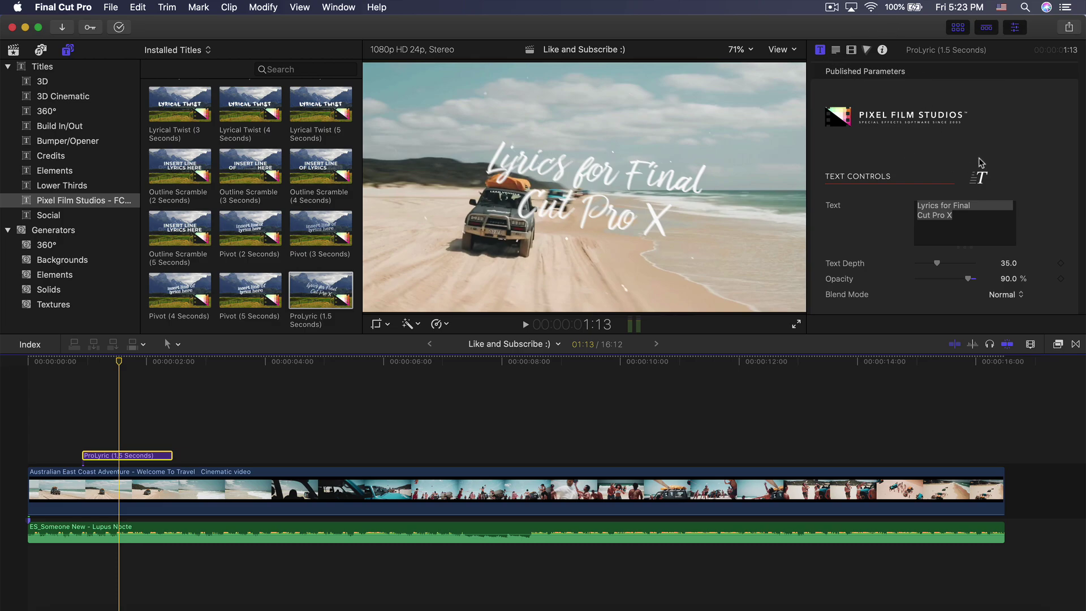
scroll(1043, 145, down, 10)
scroll(1044, 145, up, 5)
scroll(1043, 144, up, 5)
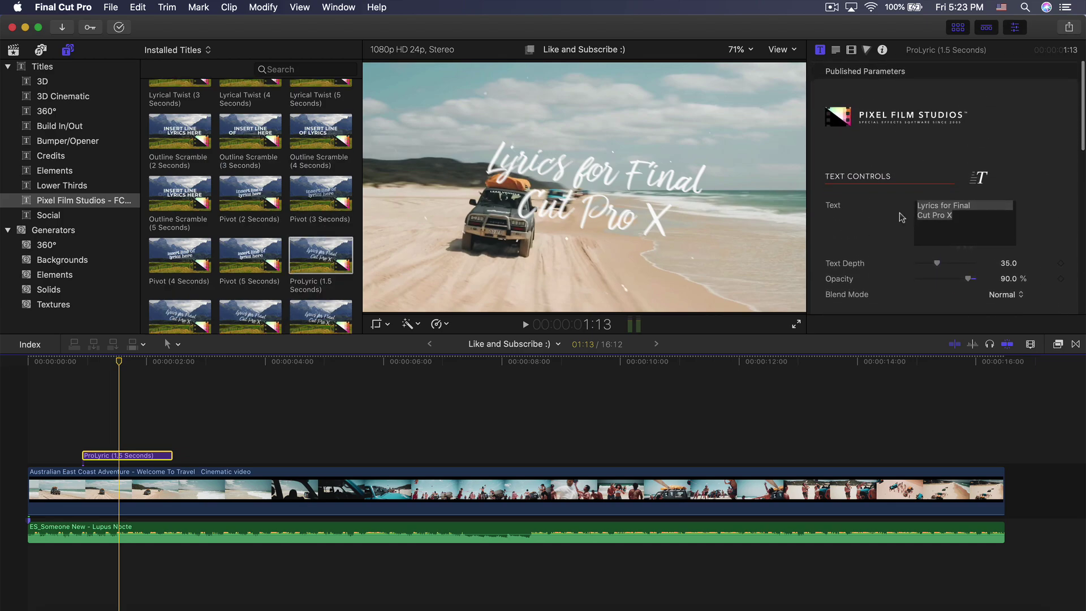
scroll(899, 212, down, 8)
scroll(899, 212, up, 8)
triple_click(953, 216)
click(962, 215)
key(super+a)
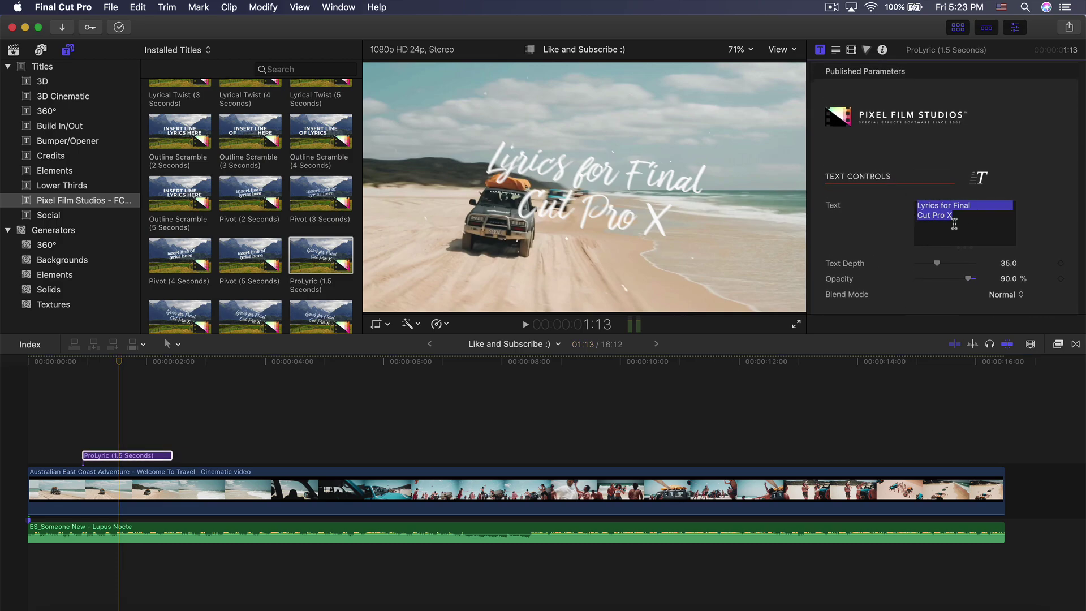
scroll(954, 224, down, 4)
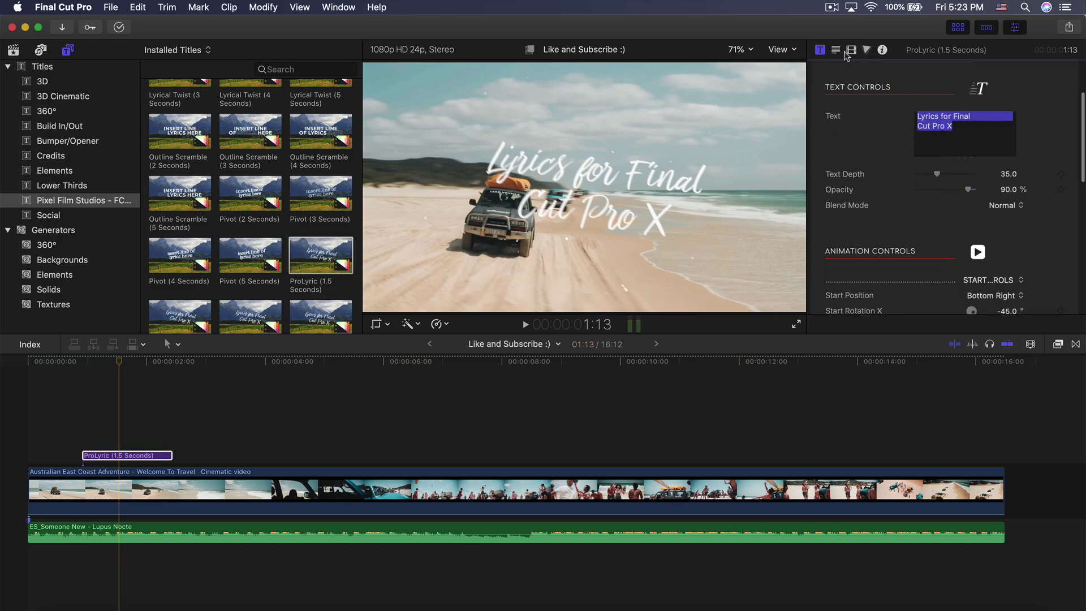
scroll(854, 124, up, 4)
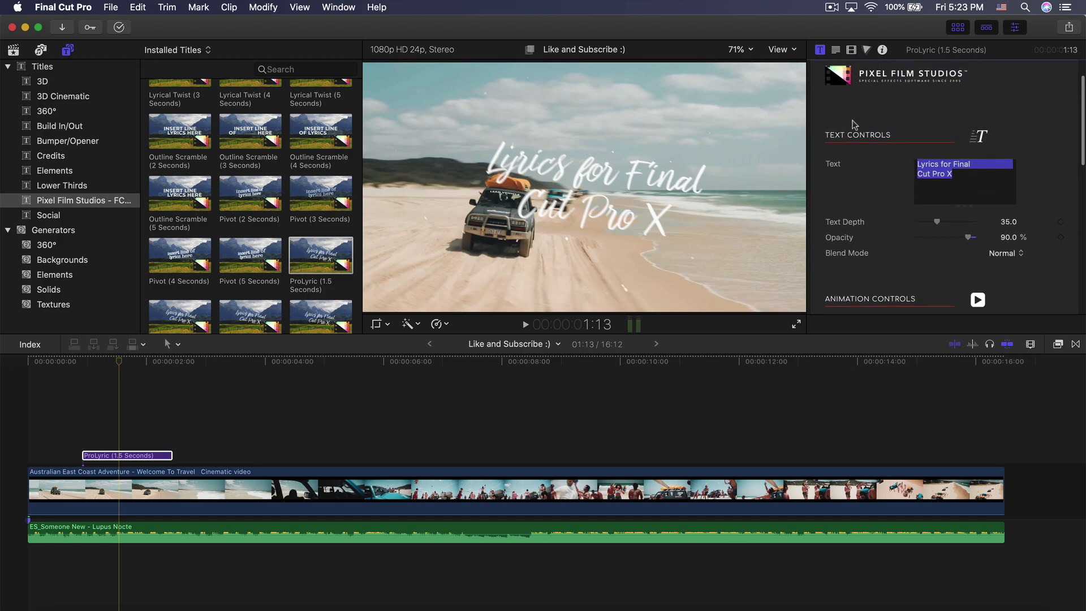
- Make the title's Text entry box taller in the inspector
click(836, 51)
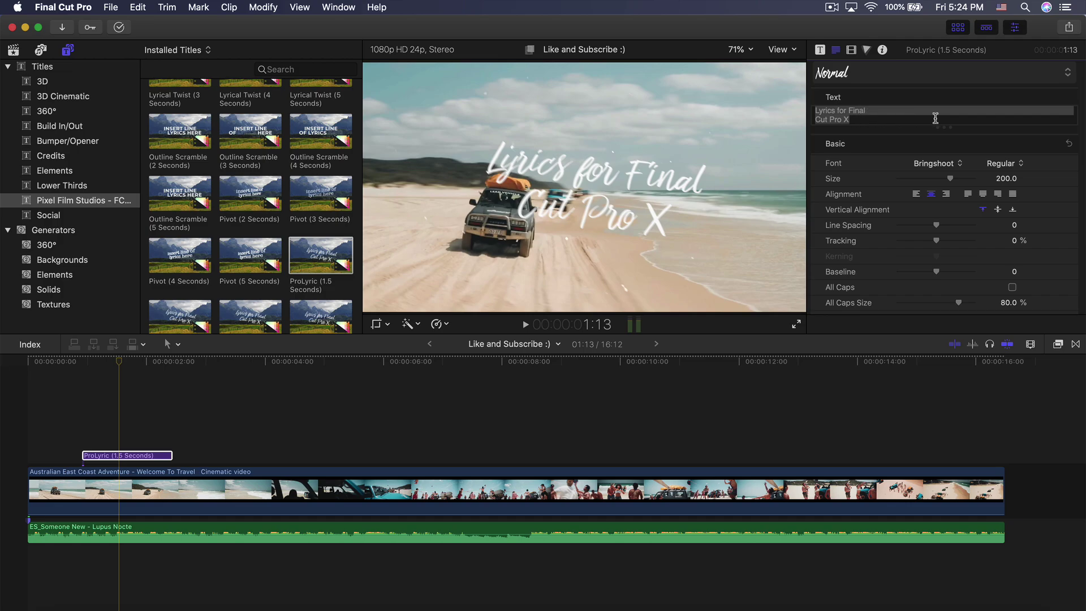
drag(942, 129, 941, 176)
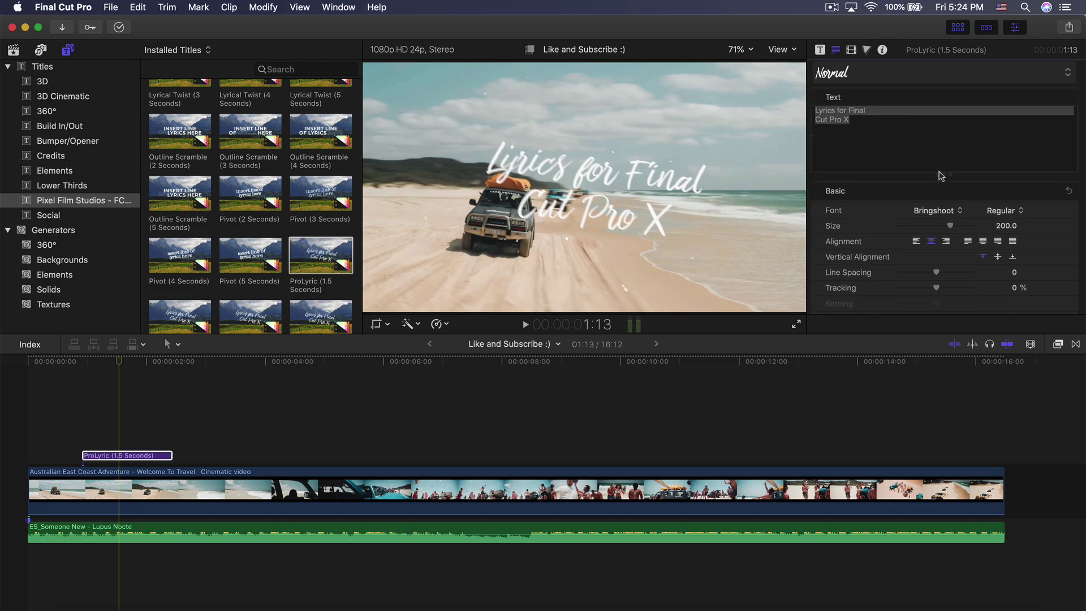
click(820, 50)
- Type 'You know what' with 'they say' on a second line, then park the playhead at 00:00:00:22
text(You know wha)
text(t )
text(they)
text( sat)
key(BackSpace)
text(y)
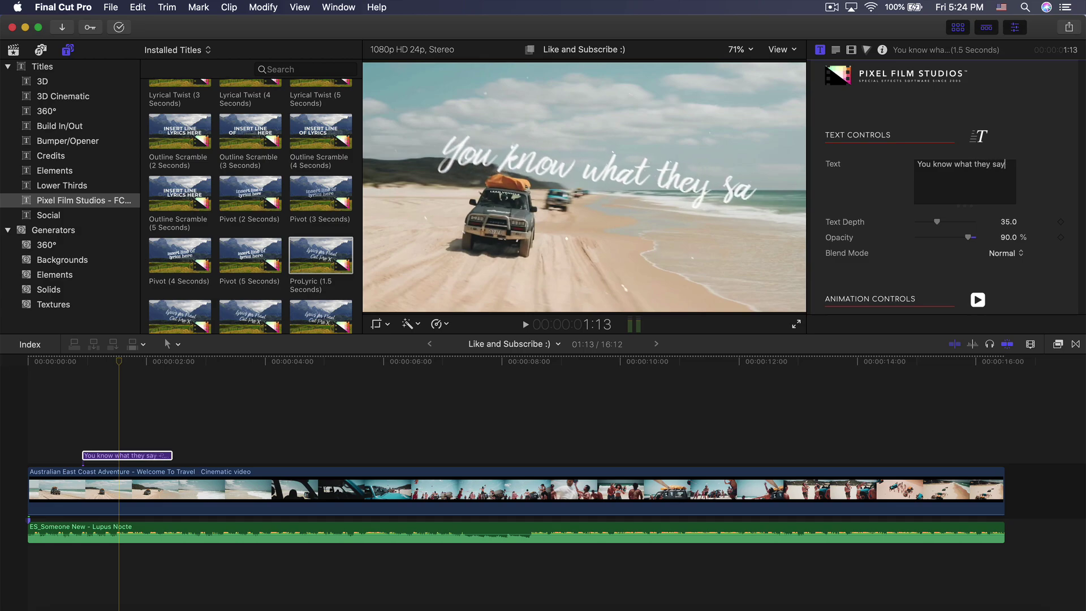
key(BackSpace)
key(BackSpace)
key(BackSpace)
key(BackSpace)
key(BackSpace)
key(BackSpace)
key(BackSpace)
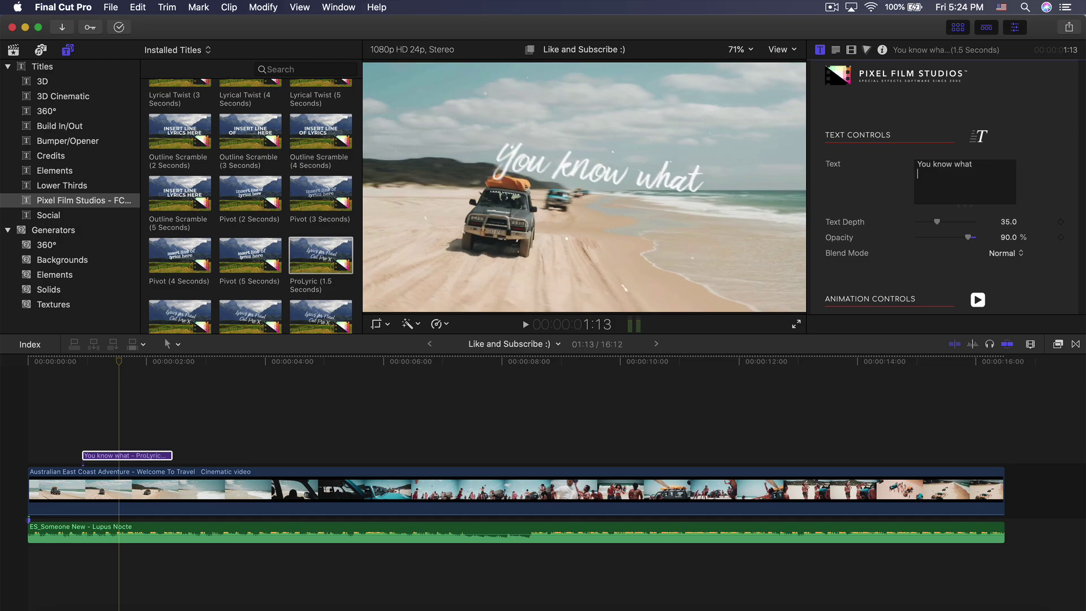
text(they say)
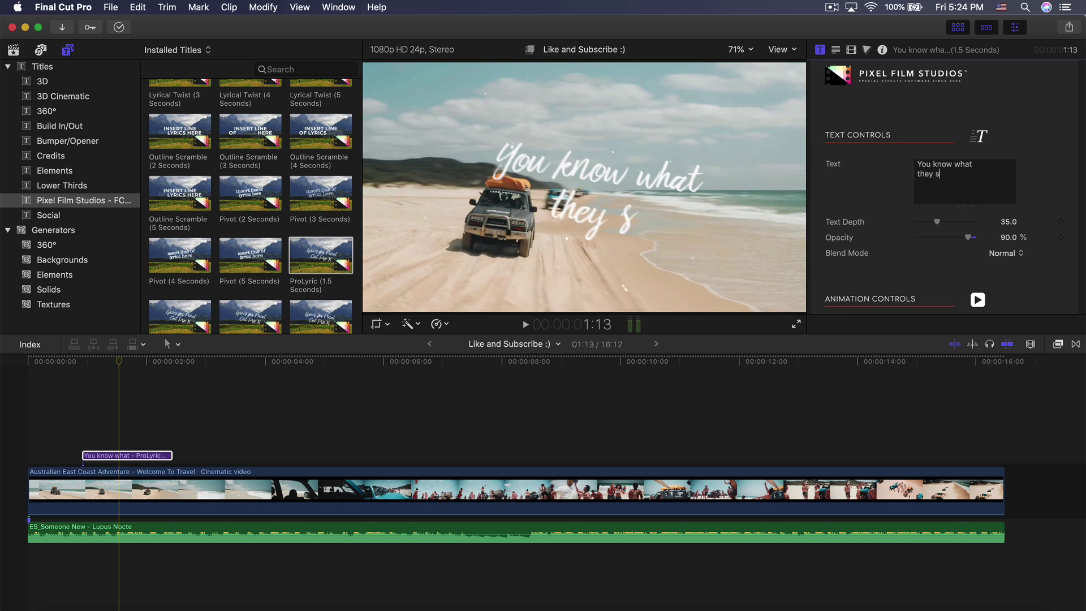
scroll(938, 226, down, 2)
click(81, 365)
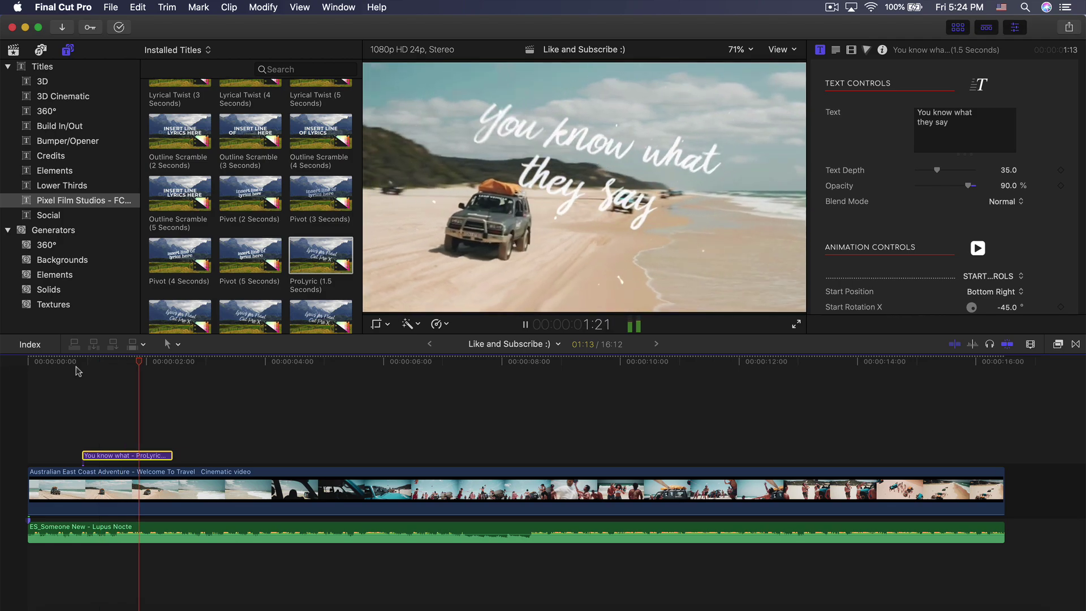
- Shift the title clip slightly later and hide the browser to enlarge the viewer
drag(100, 455, 121, 456)
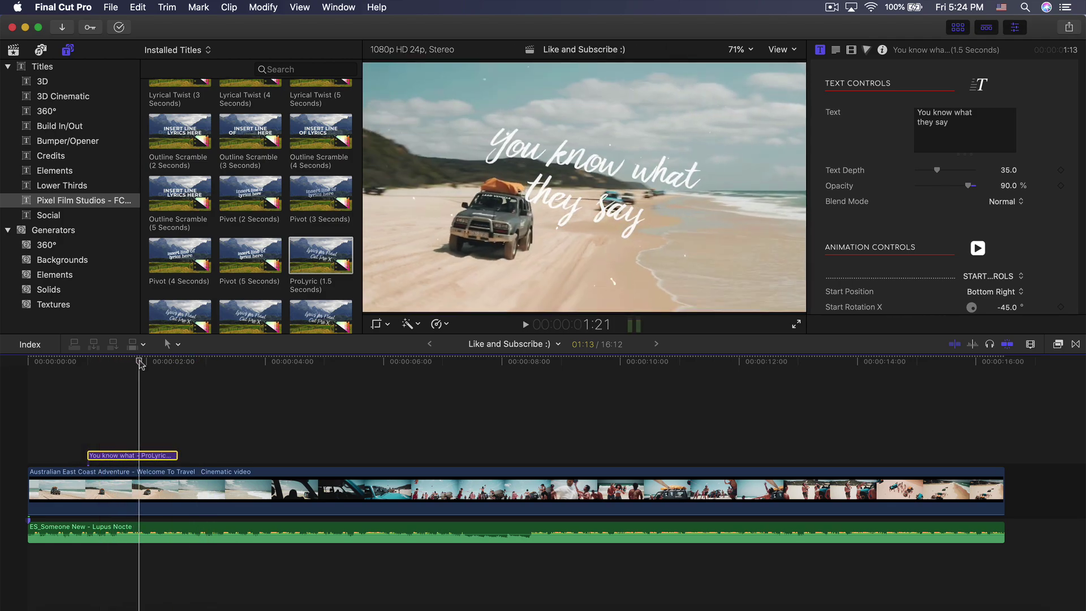
click(958, 27)
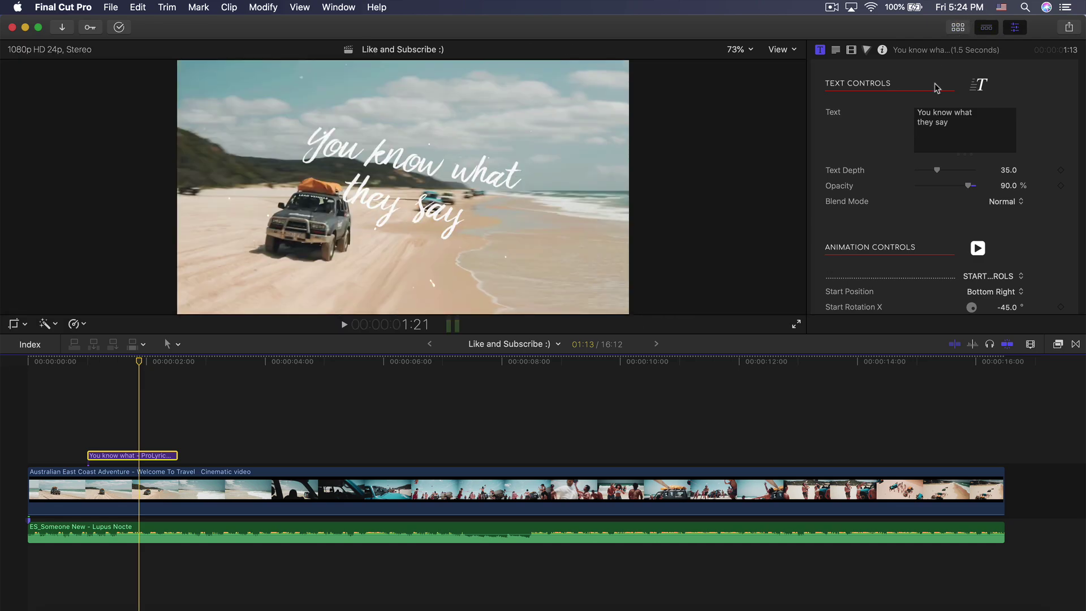
scroll(876, 207, down, 2)
scroll(891, 169, up, 2)
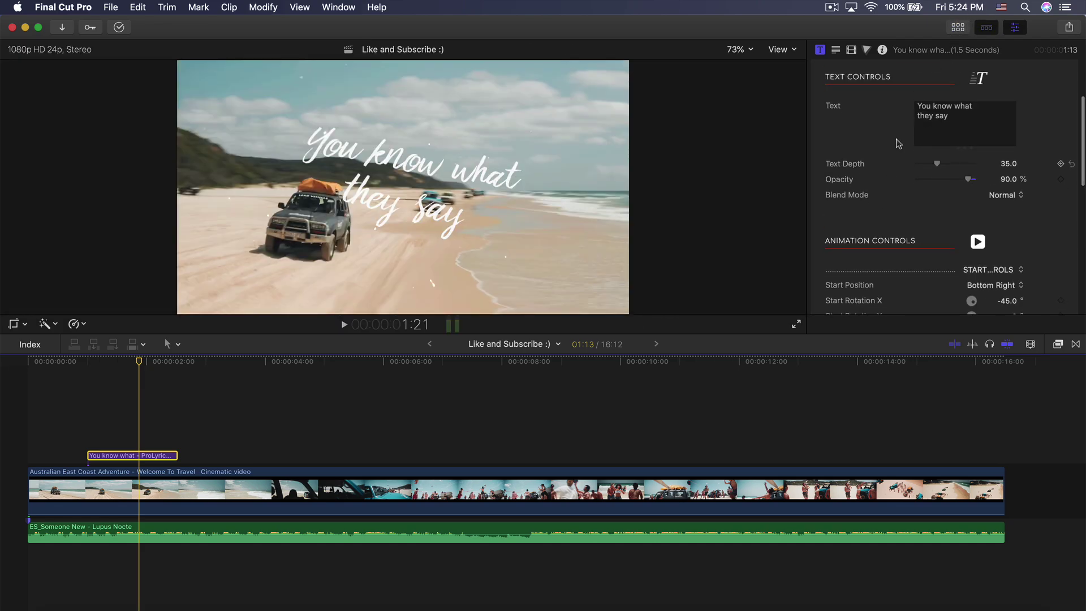
- Reset the title's Text Depth to 35.0 and raise its Opacity to 100%
mouse_move(938, 172)
mouse_down()
mouse_move(953, 173)
mouse_move(940, 170)
mouse_up()
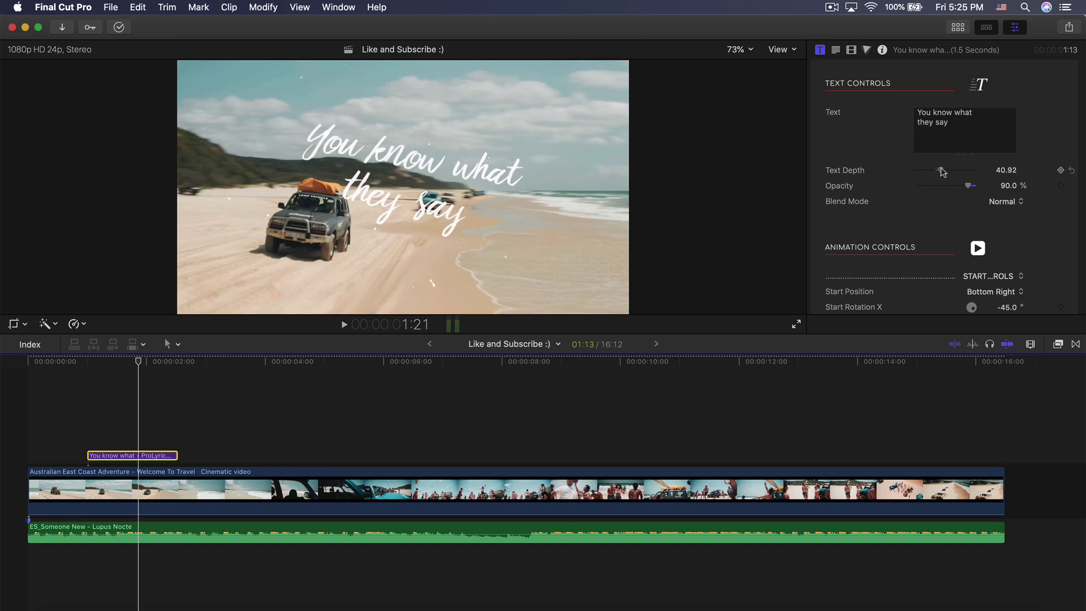
click(1072, 170)
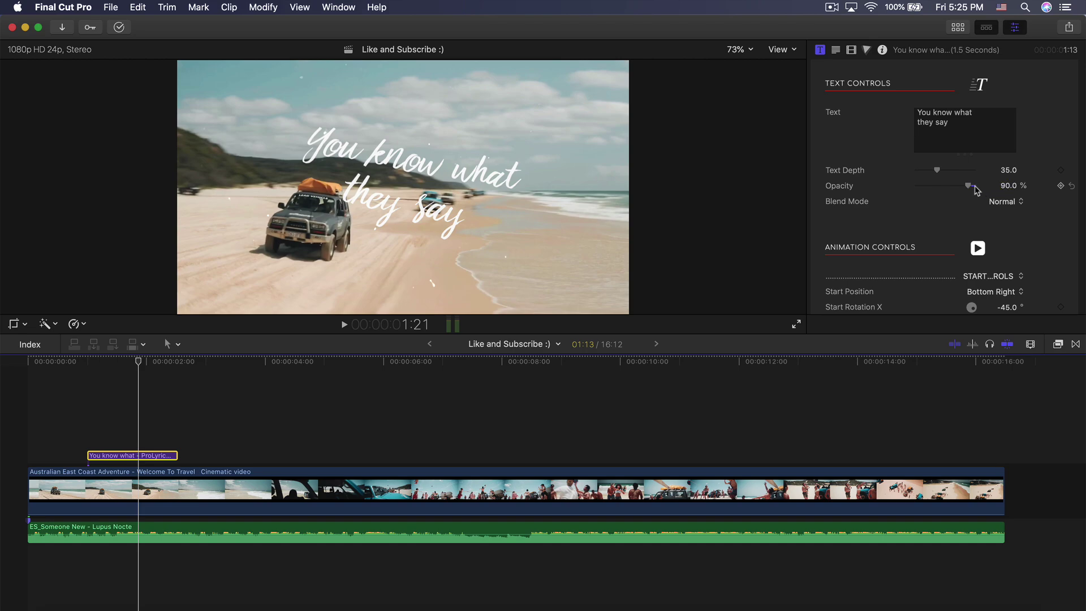
mouse_move(969, 188)
mouse_down()
mouse_move(931, 185)
mouse_move(982, 188)
mouse_up()
scroll(977, 194, down, 3)
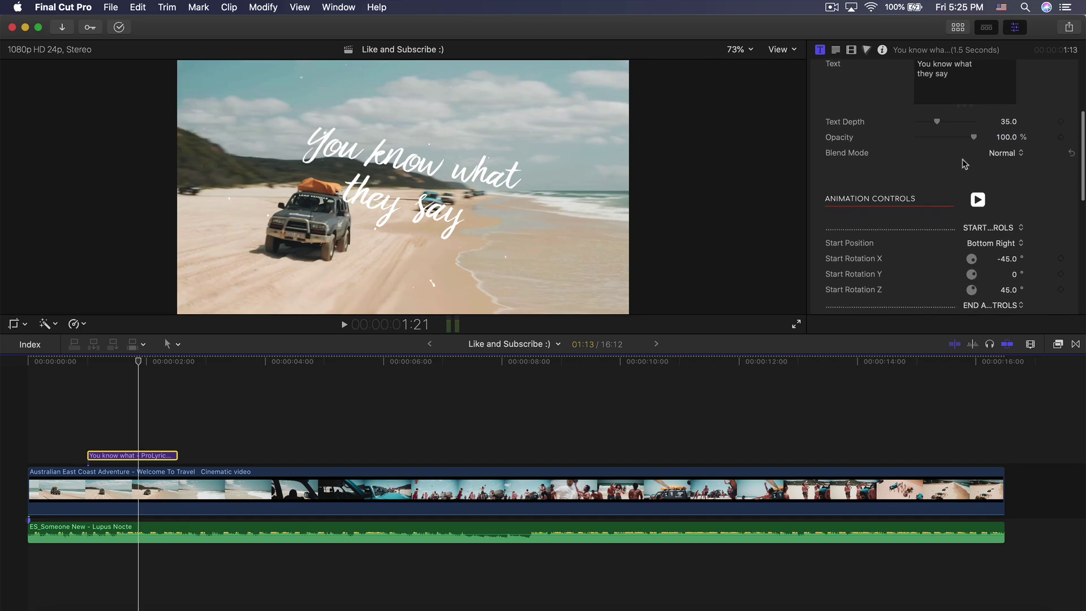
click(1013, 141)
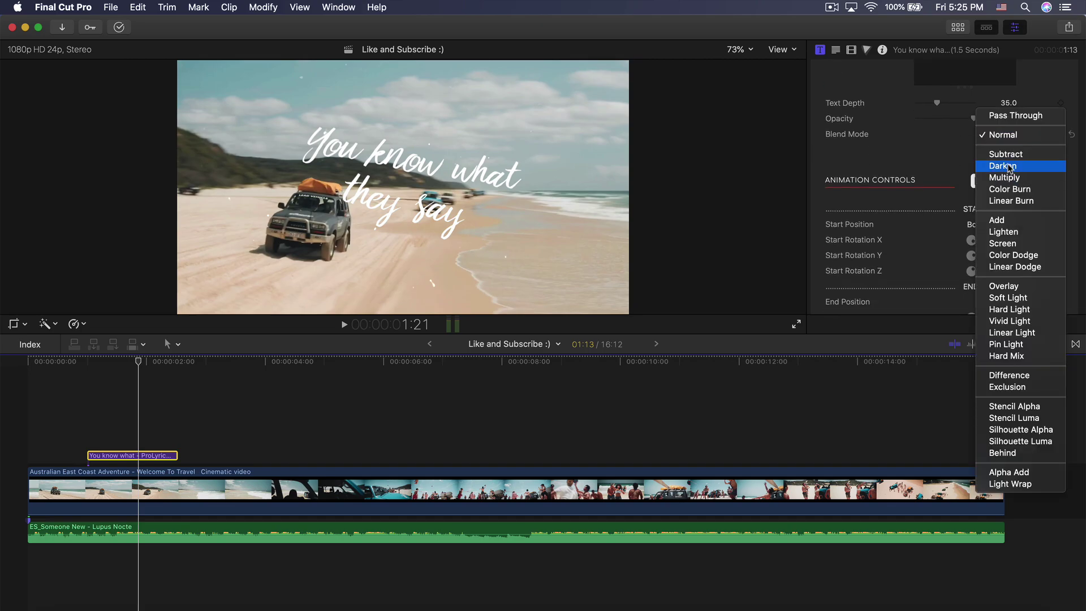
click(1003, 163)
click(1005, 136)
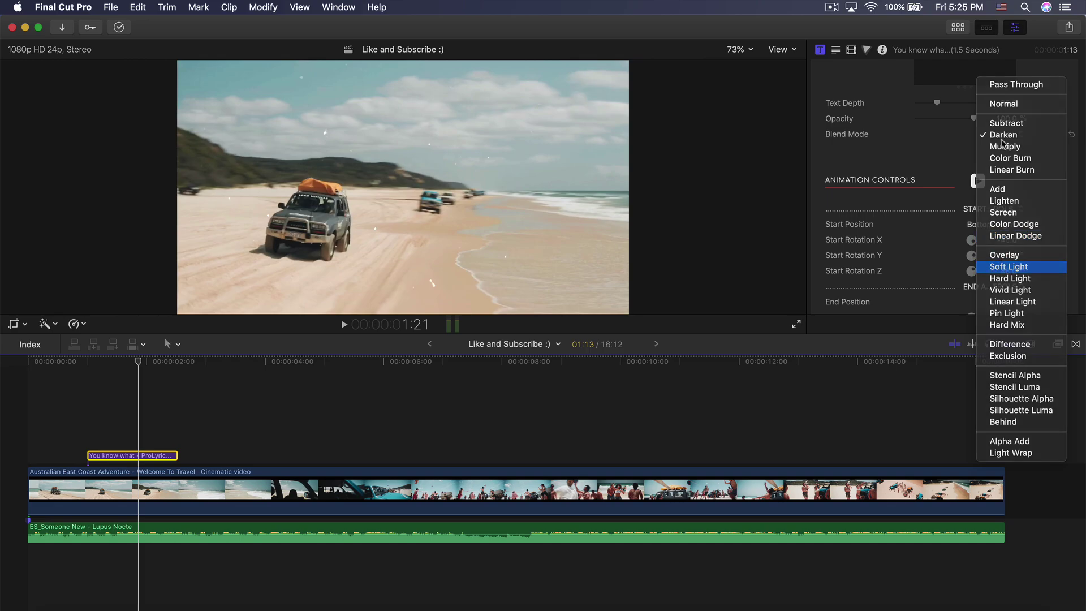
click(1008, 266)
click(998, 135)
click(999, 58)
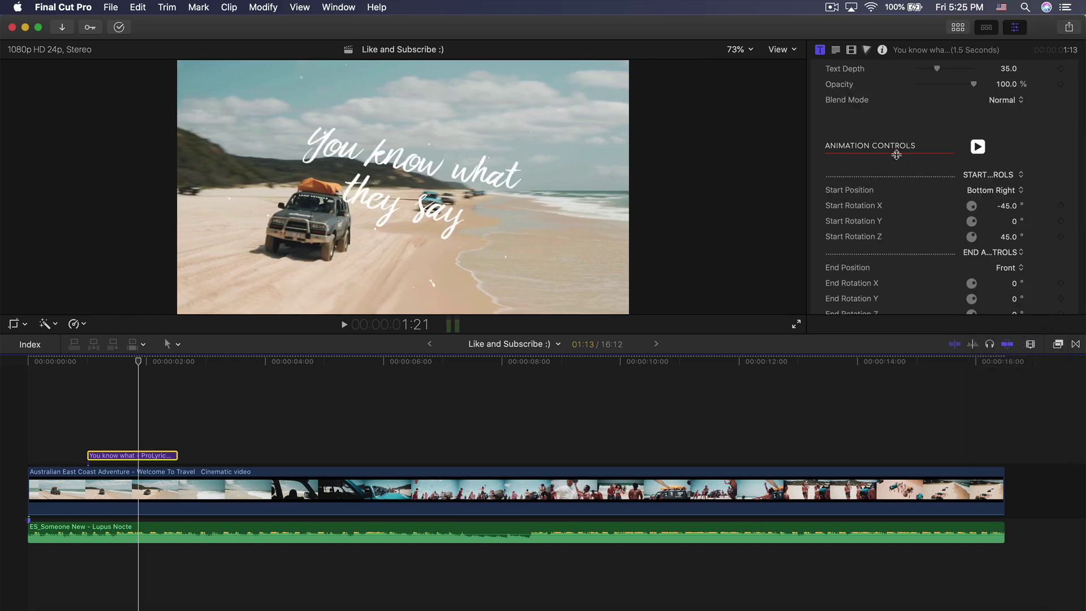
scroll(924, 186, down, 2)
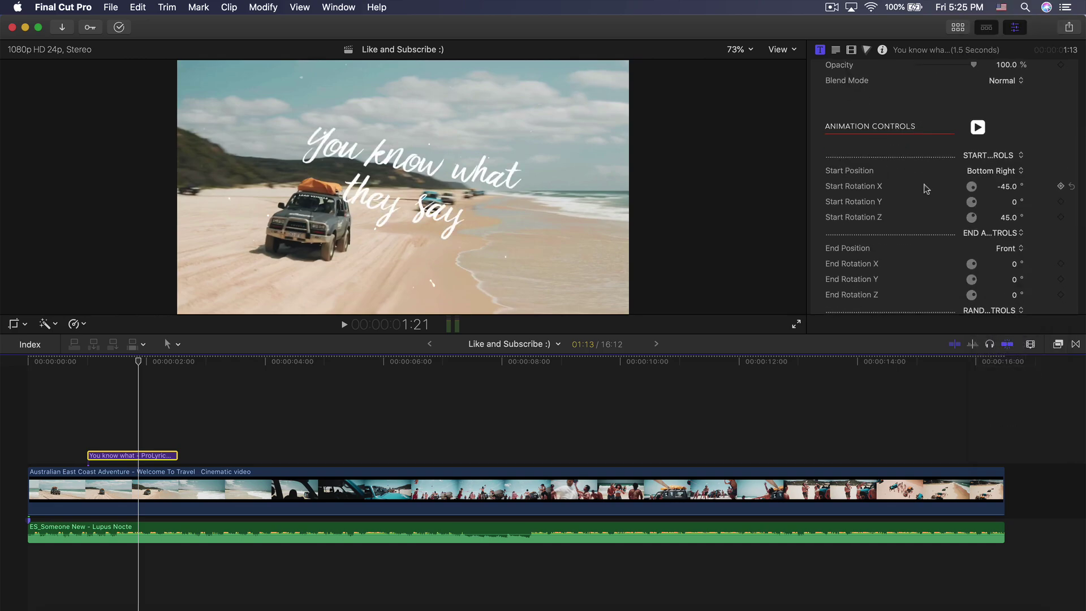
scroll(916, 169, down, 2)
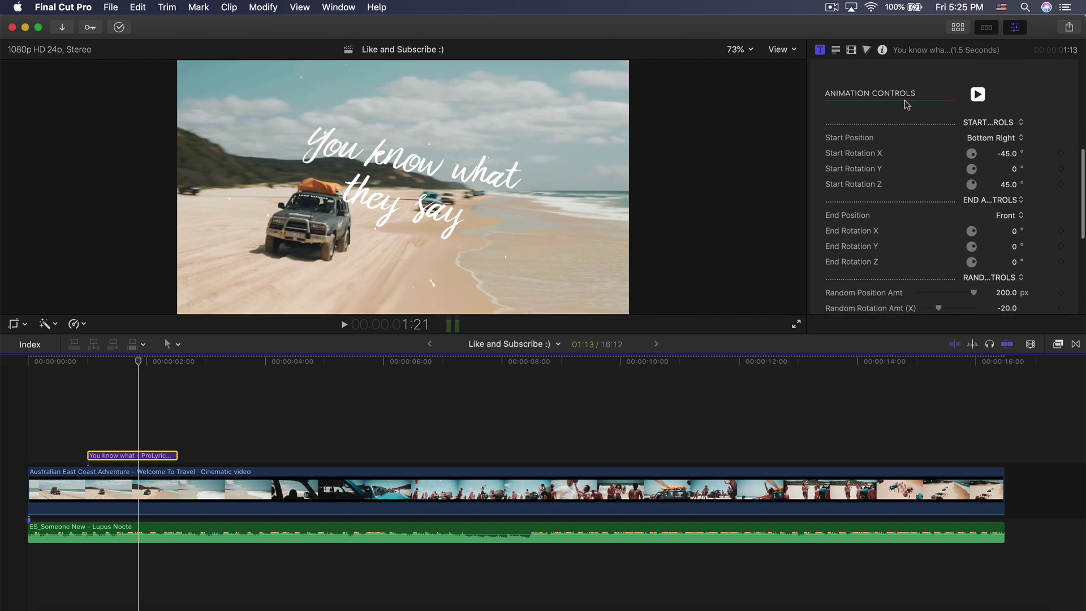
click(982, 124)
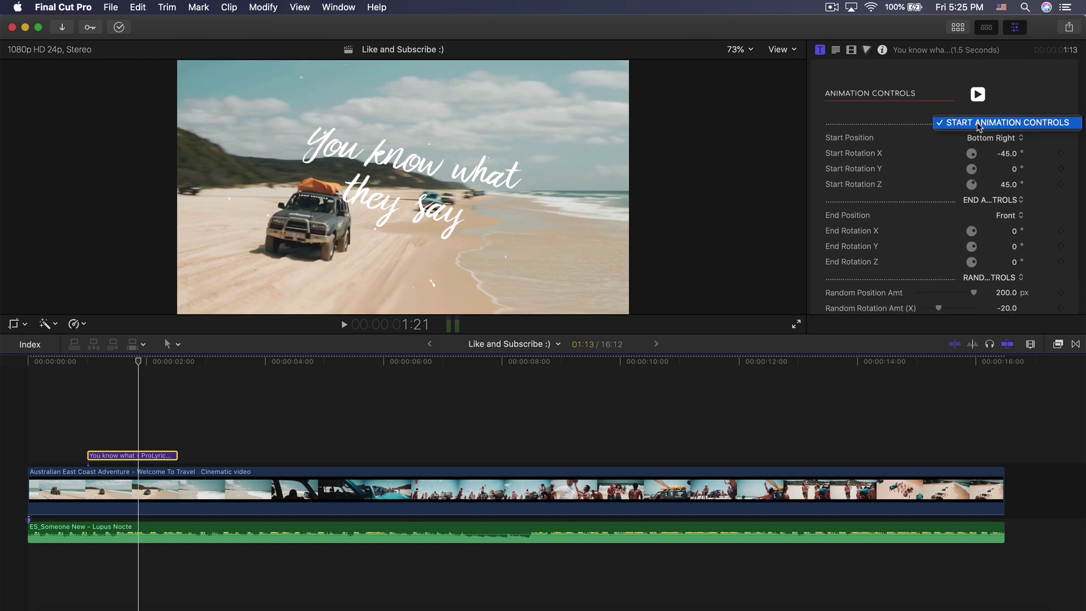
click(1031, 123)
click(975, 202)
click(995, 200)
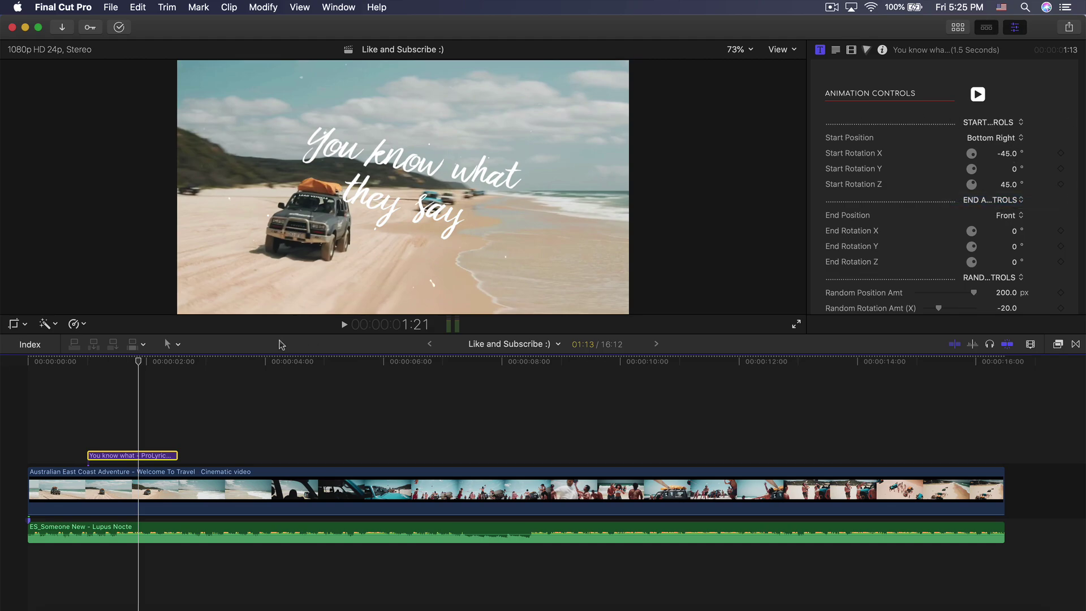
- Set the title's Start Position to Top Left and scrub through the new entrance
mouse_move(111, 358)
mouse_down()
mouse_move(94, 362)
mouse_move(110, 364)
mouse_up()
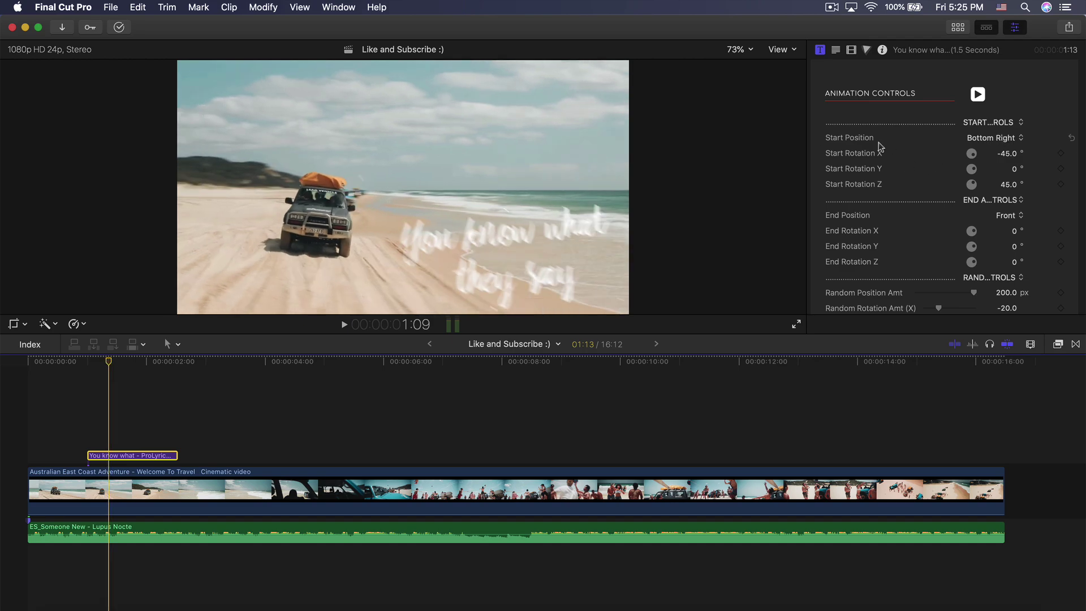
click(991, 138)
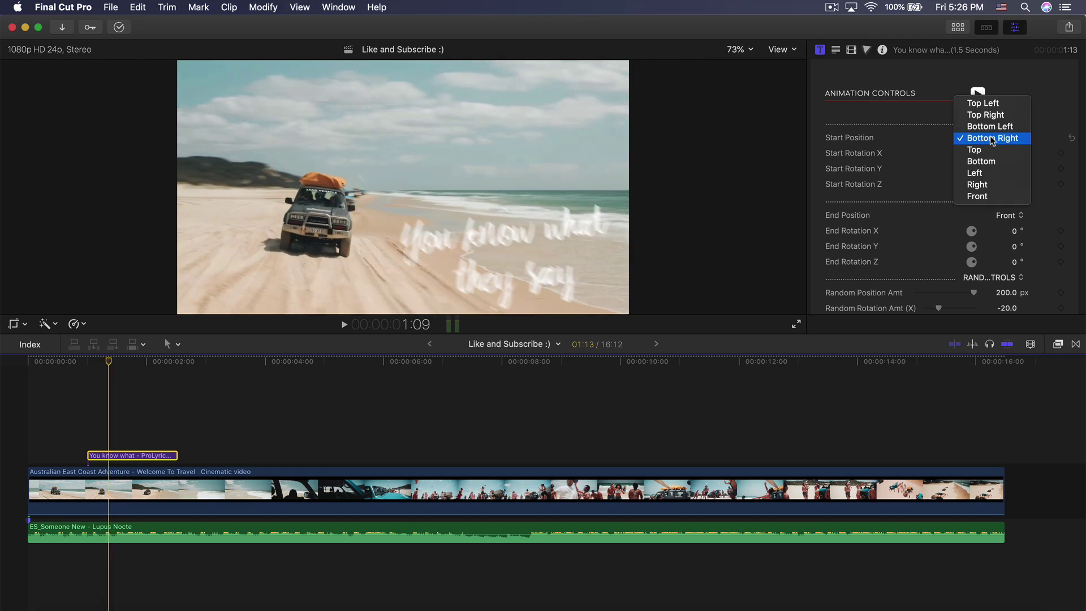
click(984, 103)
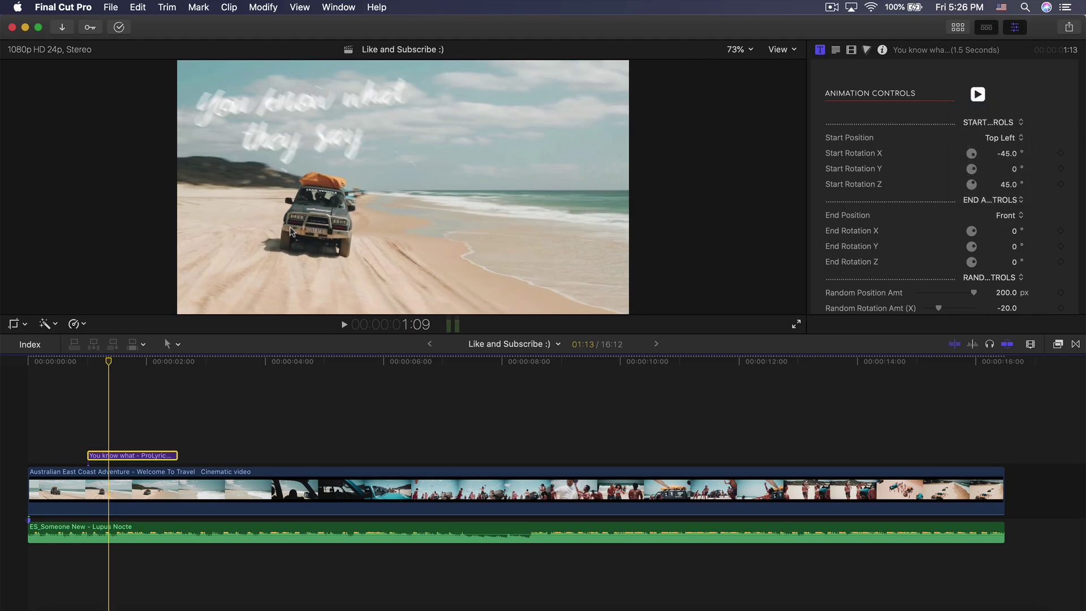
click(100, 364)
drag(100, 365, 162, 365)
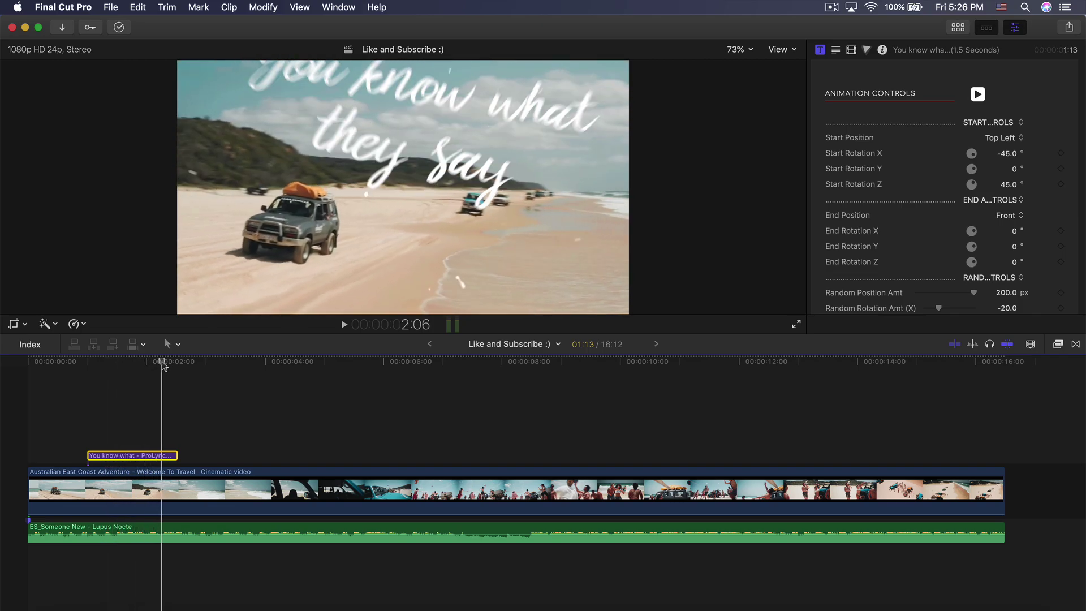
- Set the End Position to Right and scrub through the animation again
click(1007, 215)
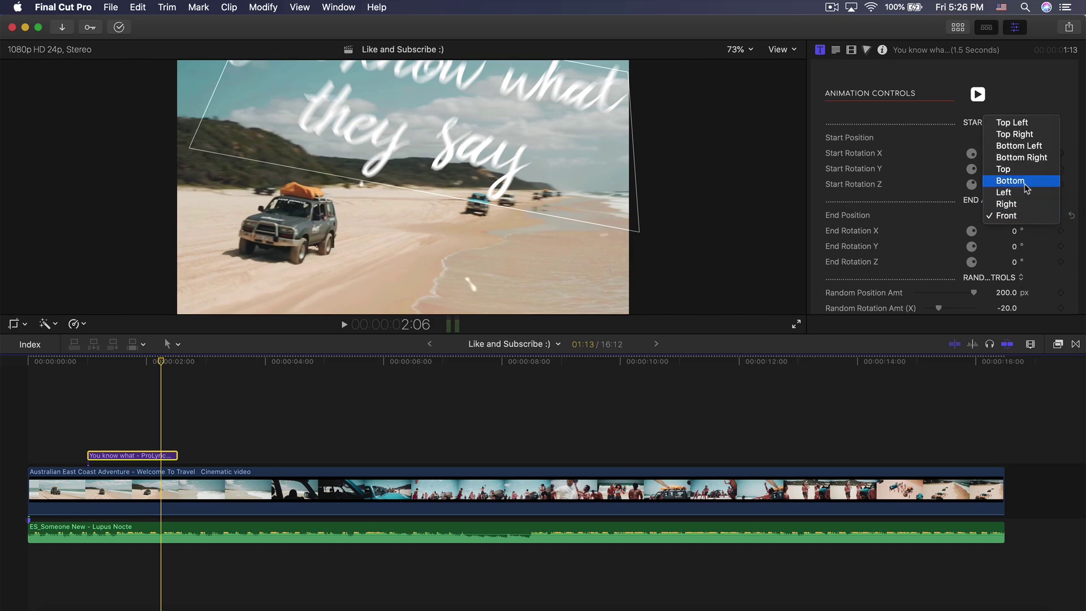
click(1007, 203)
drag(86, 365, 73, 392)
- Preview the title animation, stop the playhead at 3:17, and paste the copied lyric title there
key(space)
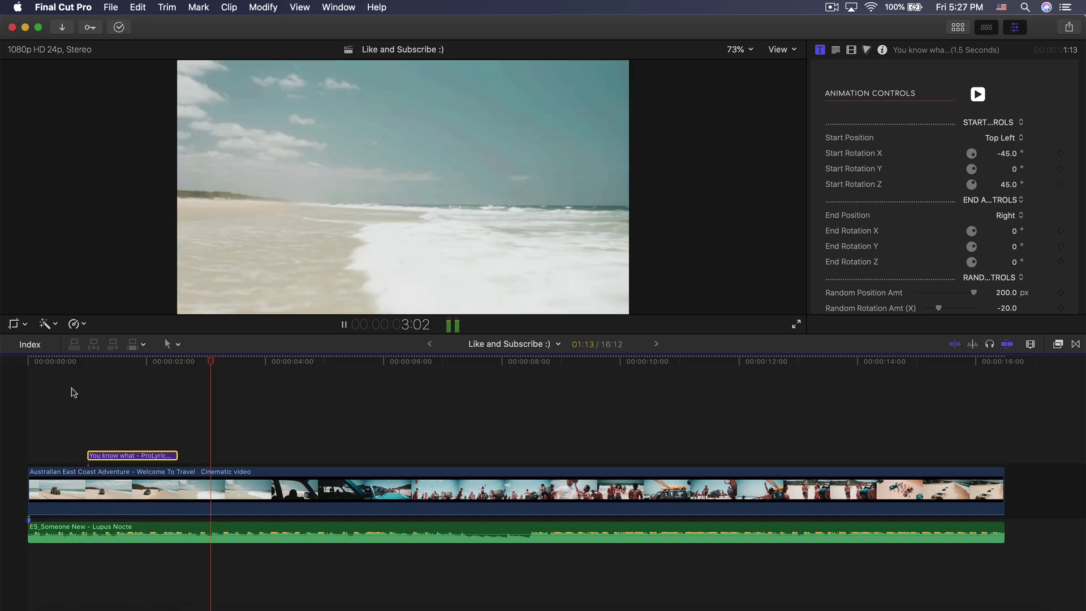
click(260, 364)
click(260, 365)
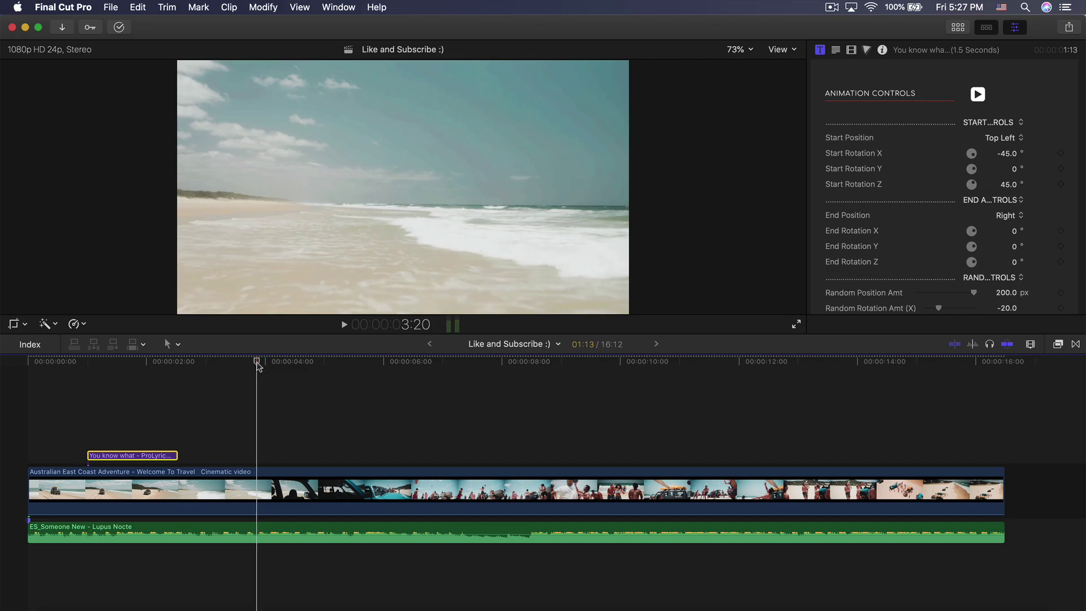
key(space)
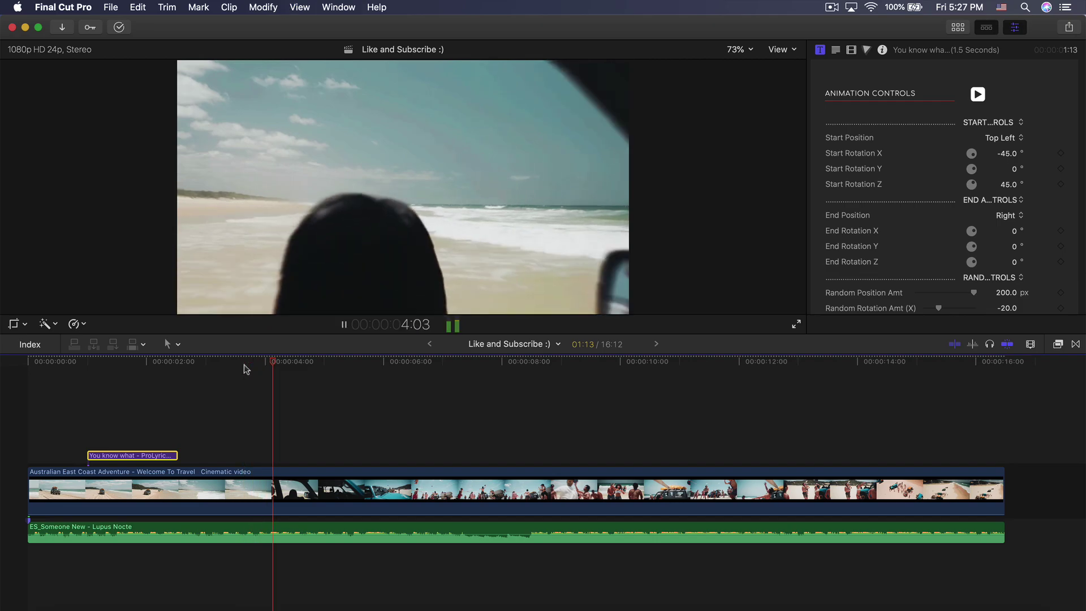
click(249, 425)
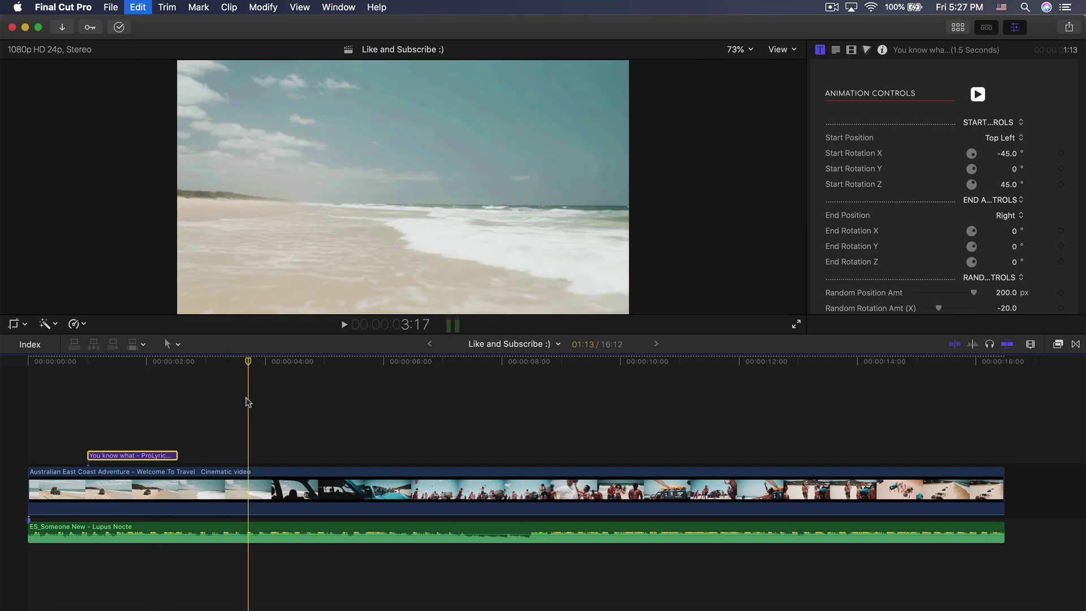
key(super+v)
- At 4:12, select all of the copied title's lyric text in the Inspector
drag(251, 362, 297, 364)
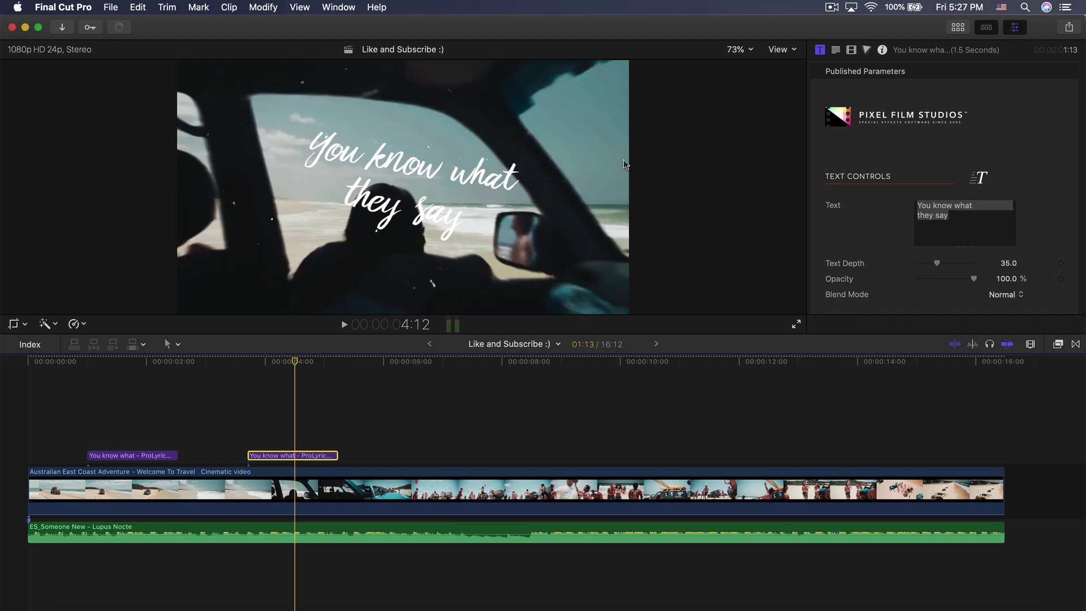
click(985, 223)
key(super+a)
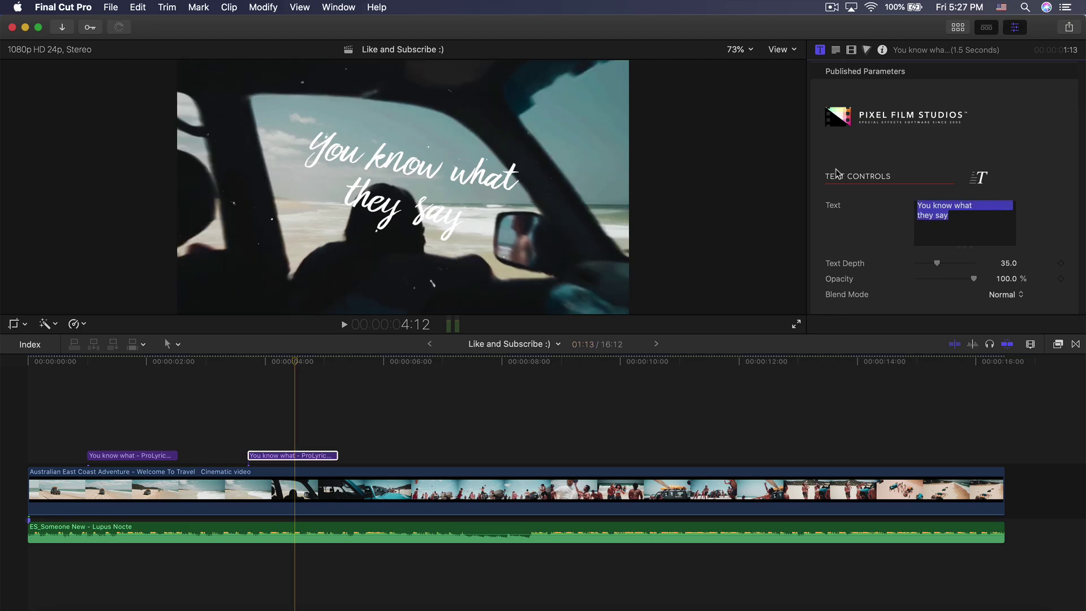
click(961, 28)
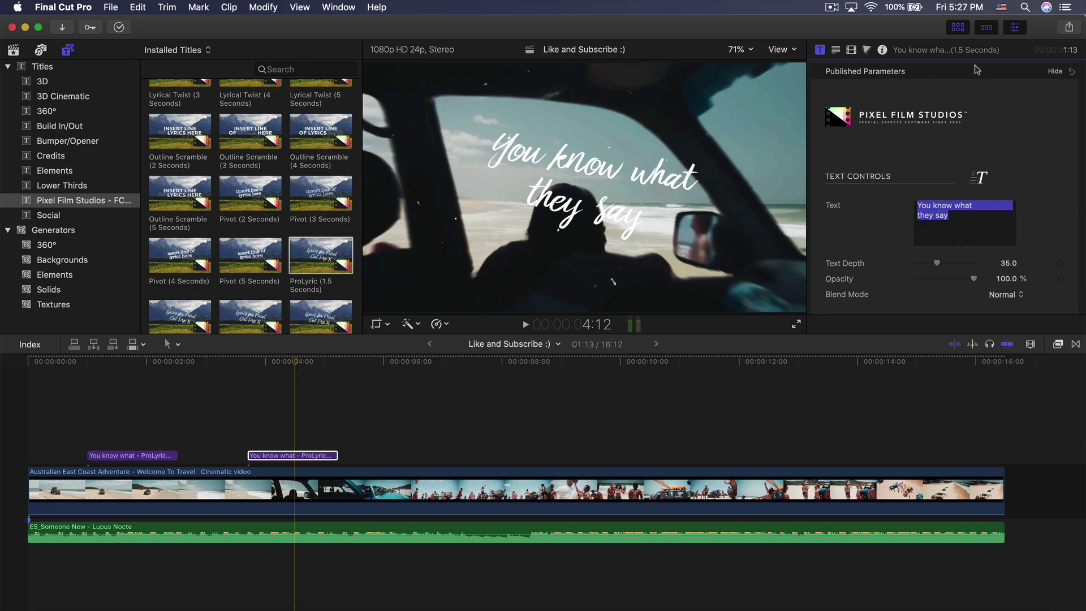
click(958, 28)
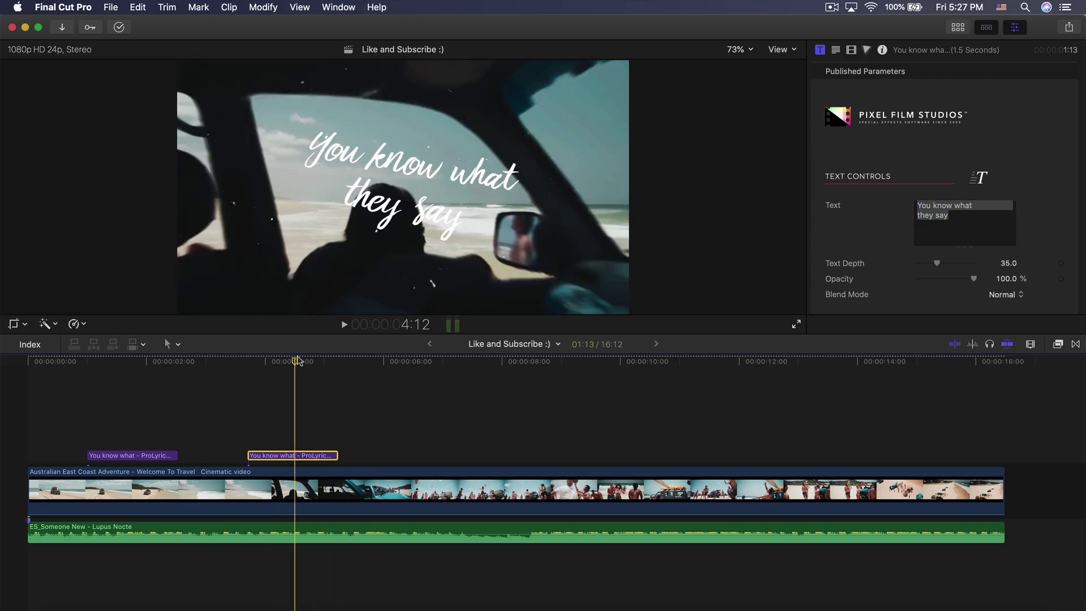
click(941, 220)
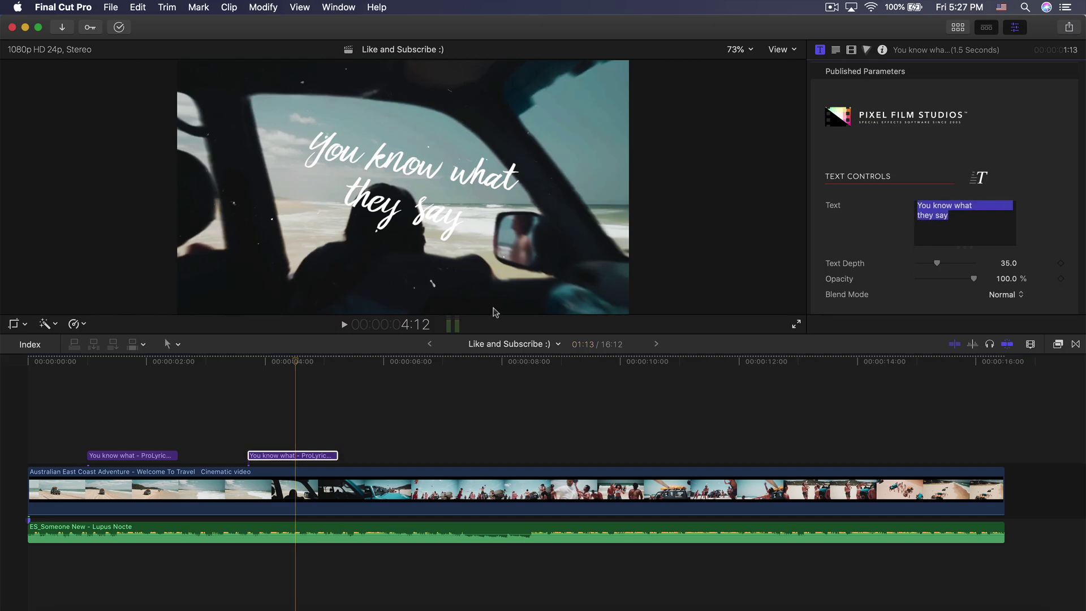
- Replace the lyric with 'they never / really care' on two lines and preview it at 4:13
text(they never really)
text(care)
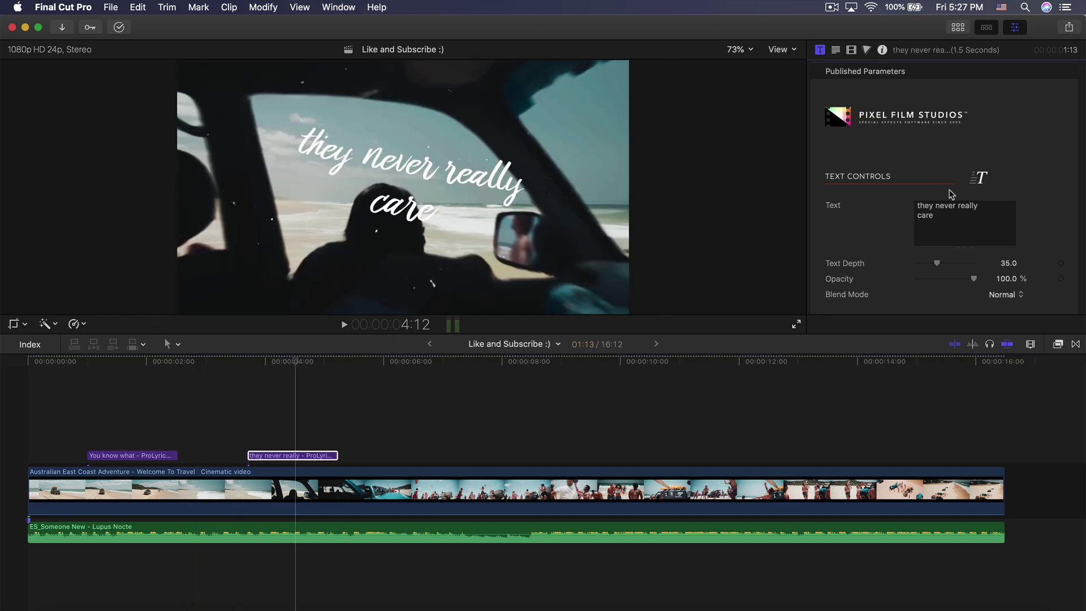
key(Return)
key(BackSpace)
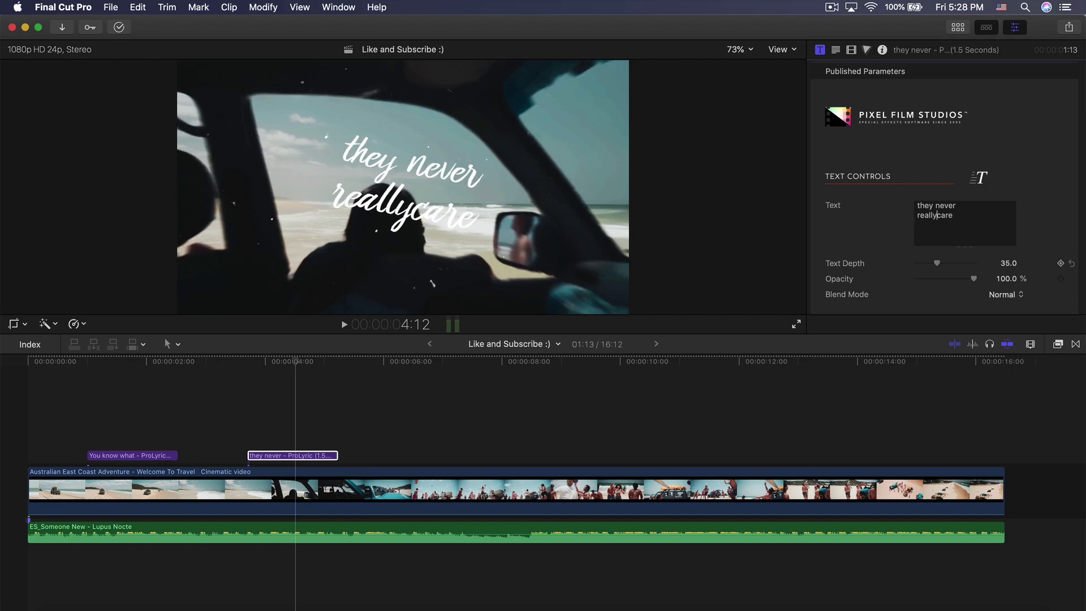
mouse_move(294, 362)
mouse_down()
mouse_move(263, 362)
mouse_move(299, 364)
mouse_move(289, 363)
mouse_up()
key(space)
click(299, 363)
- Adjust Random Position Amount and Random Rotation X and Y in Randomization Controls, then preview
scroll(1001, 202, down, 10)
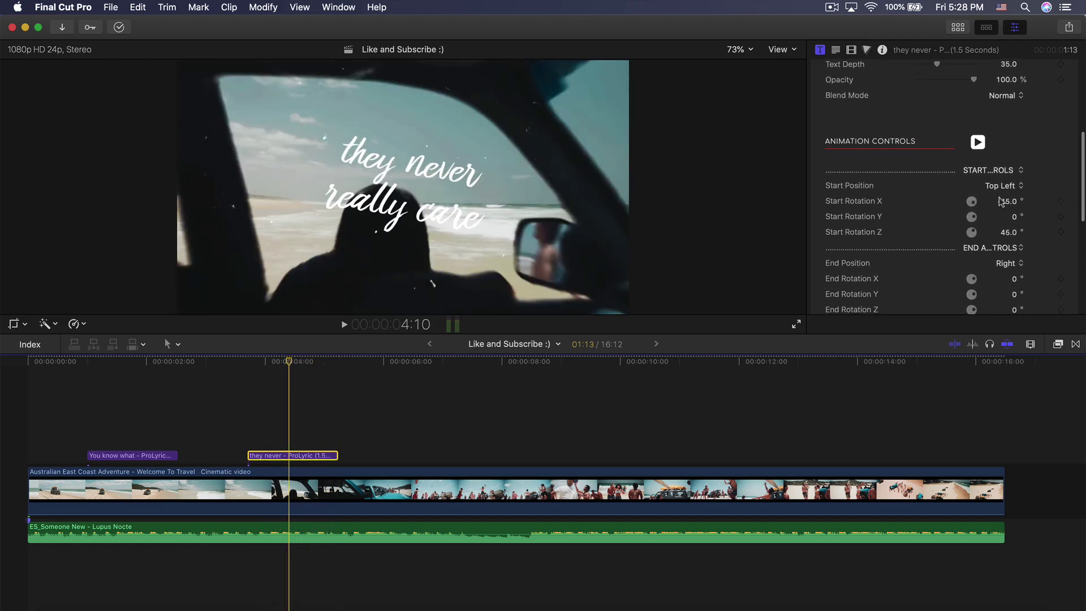
scroll(1001, 202, down, 3)
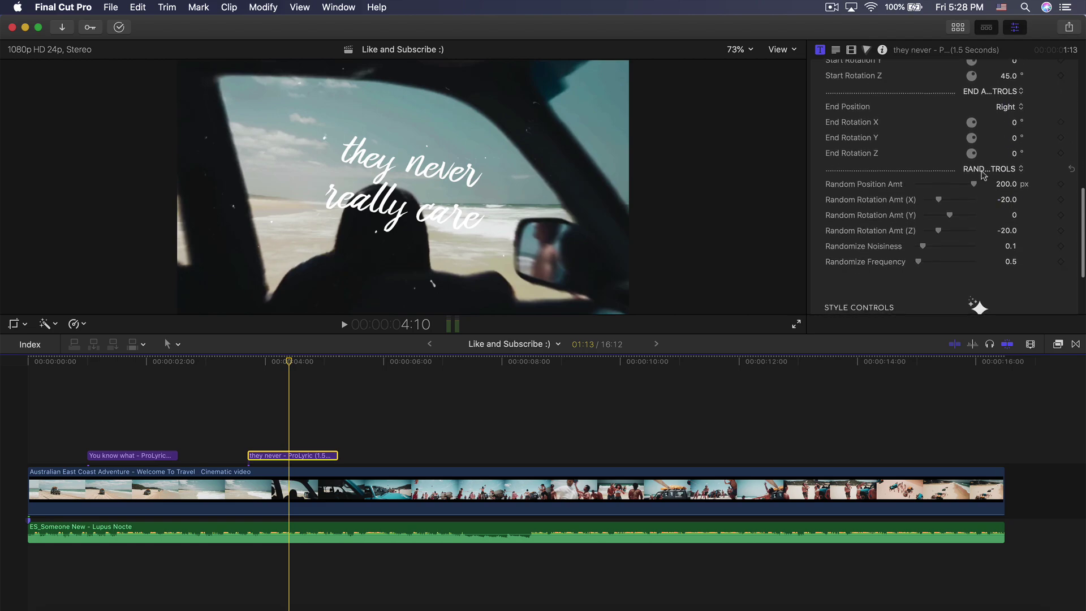
click(978, 171)
click(1029, 174)
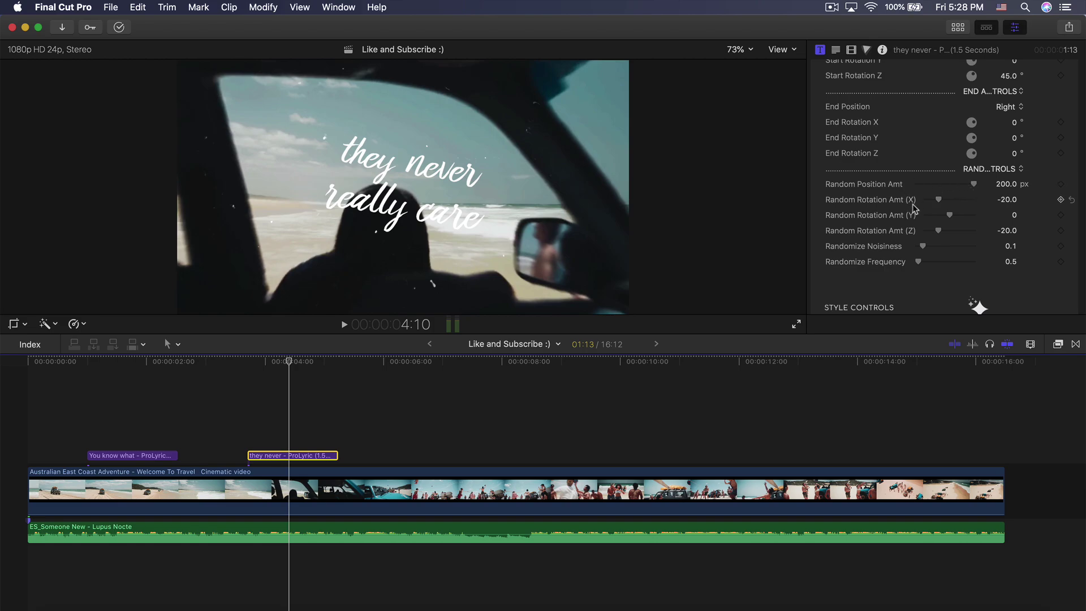
mouse_move(973, 188)
mouse_down()
mouse_move(961, 184)
mouse_move(969, 189)
mouse_up()
drag(938, 199, 906, 212)
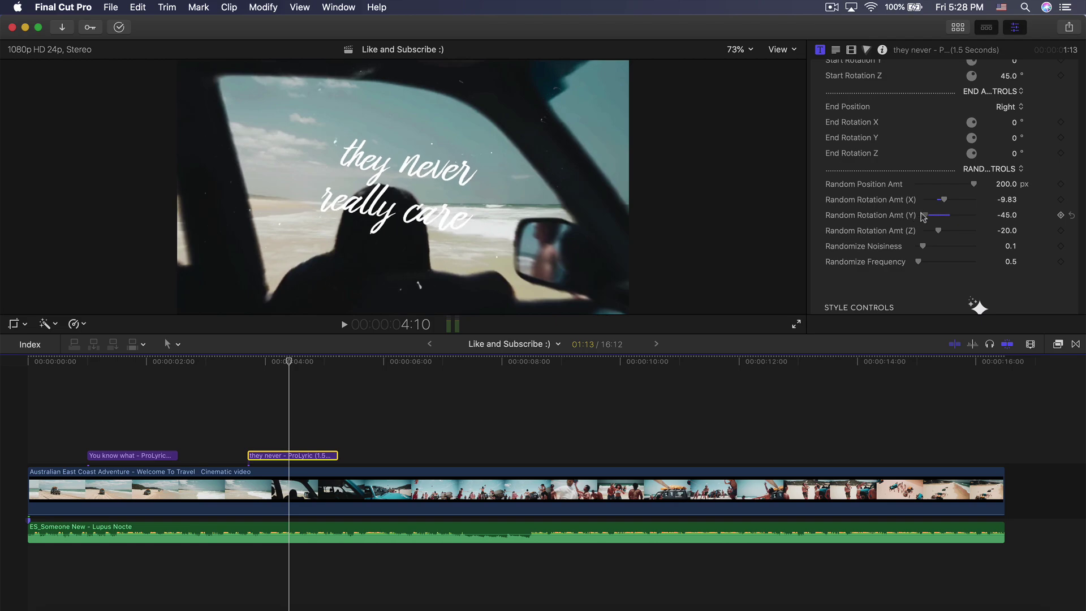
mouse_move(967, 214)
mouse_down()
mouse_move(930, 217)
mouse_move(943, 233)
mouse_move(933, 232)
mouse_move(953, 230)
mouse_up()
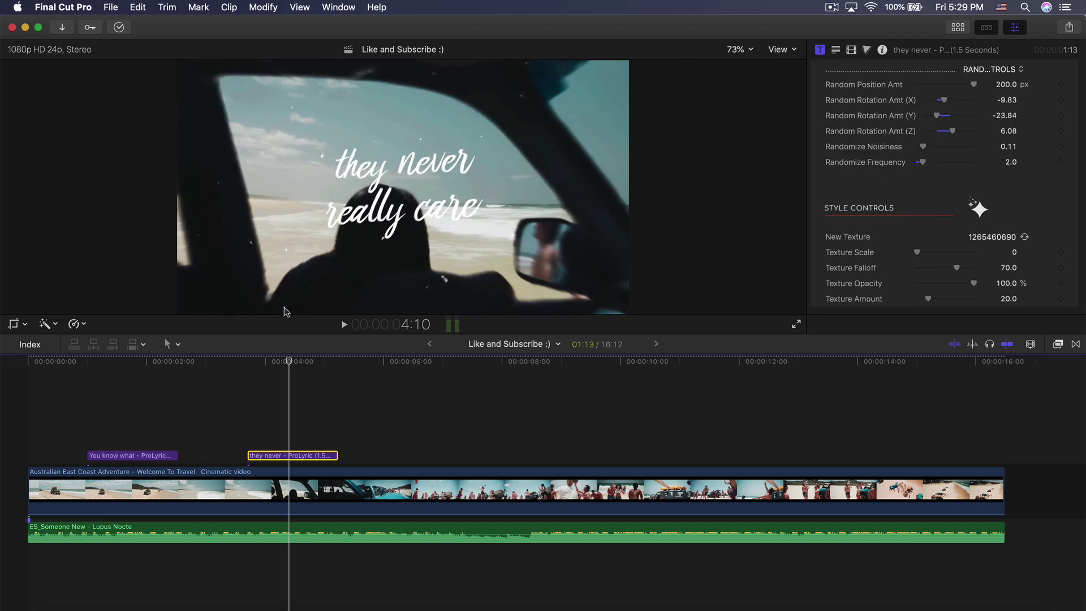
mouse_move(289, 367)
mouse_down()
mouse_move(278, 367)
mouse_move(297, 367)
mouse_up()
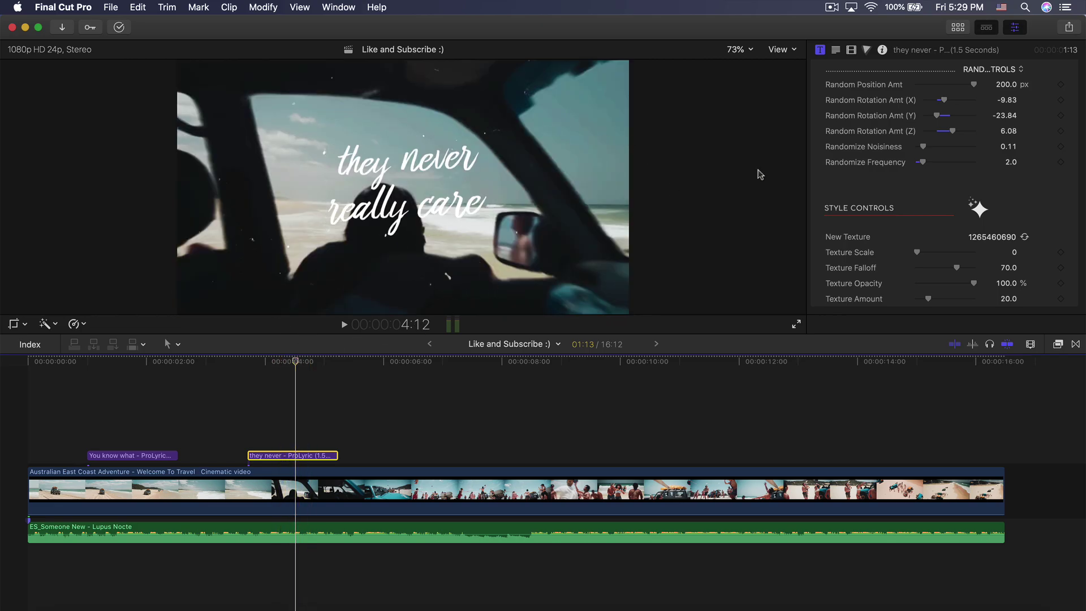
- Generate a new random texture for the lyric title
click(1024, 237)
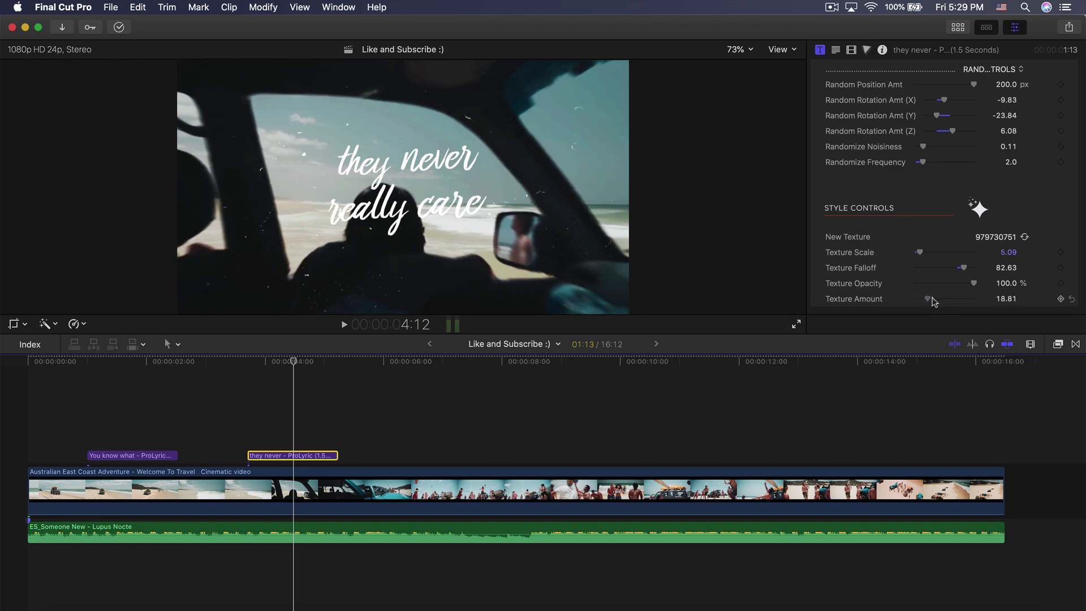
- Play the title's animation from 3:11, stopping at 5:11
scroll(965, 238, up, 10)
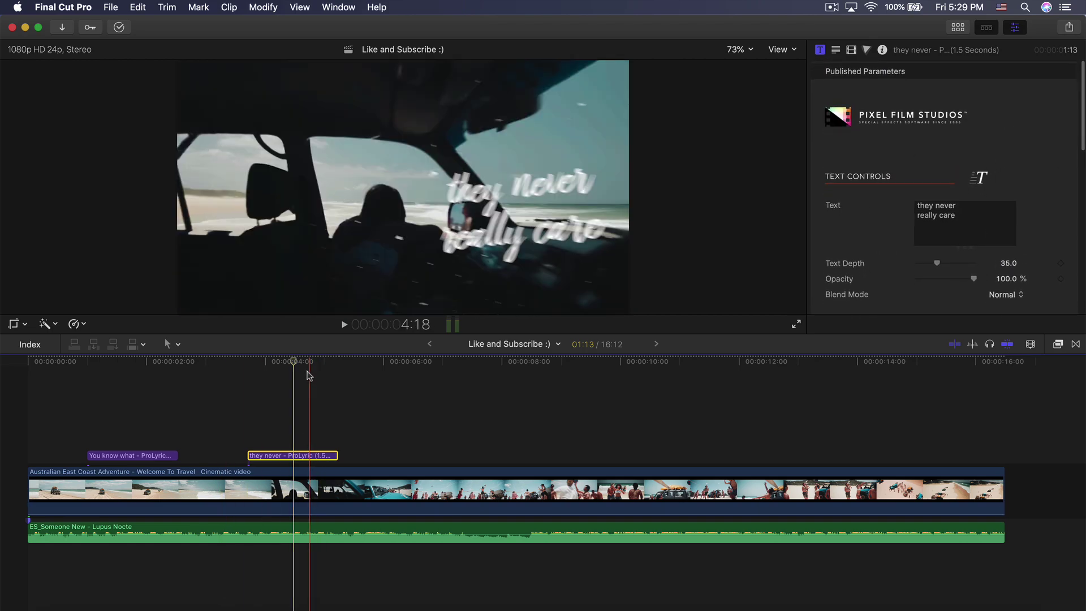
click(136, 373)
drag(137, 372, 234, 380)
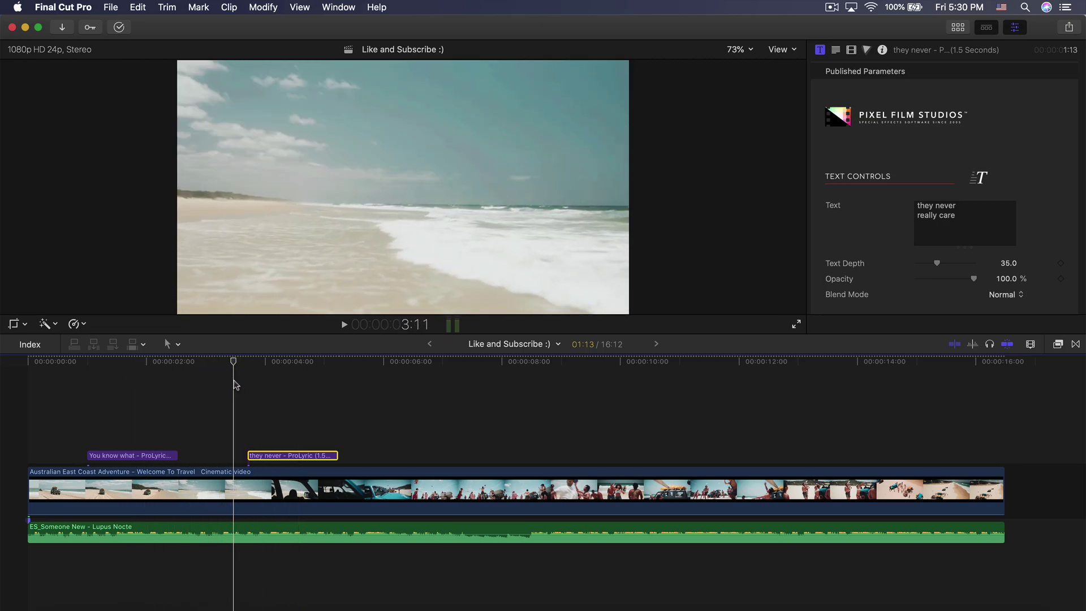
key(space)
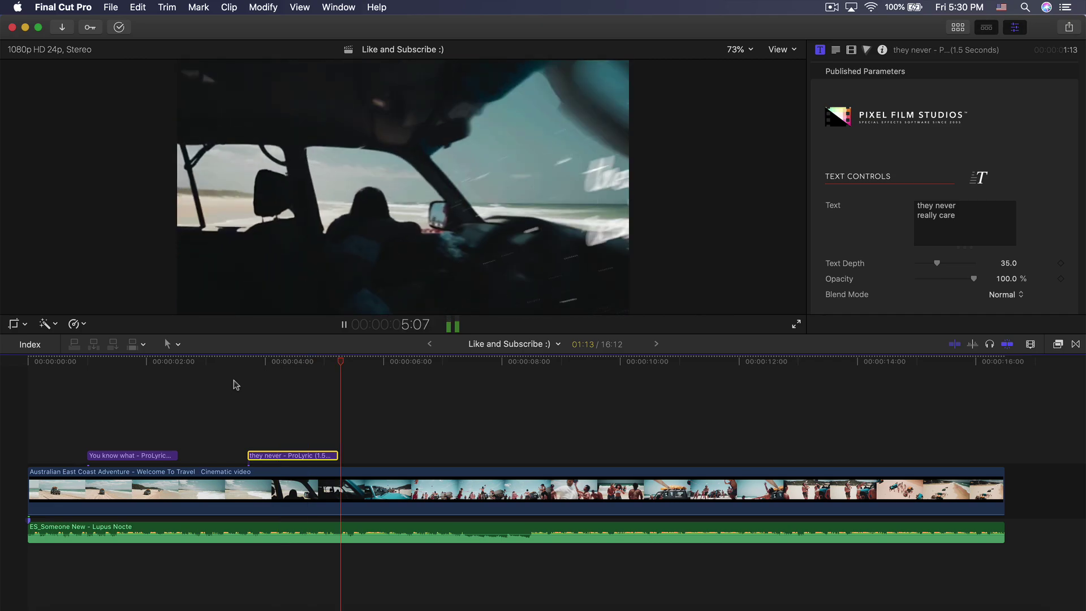
click(349, 454)
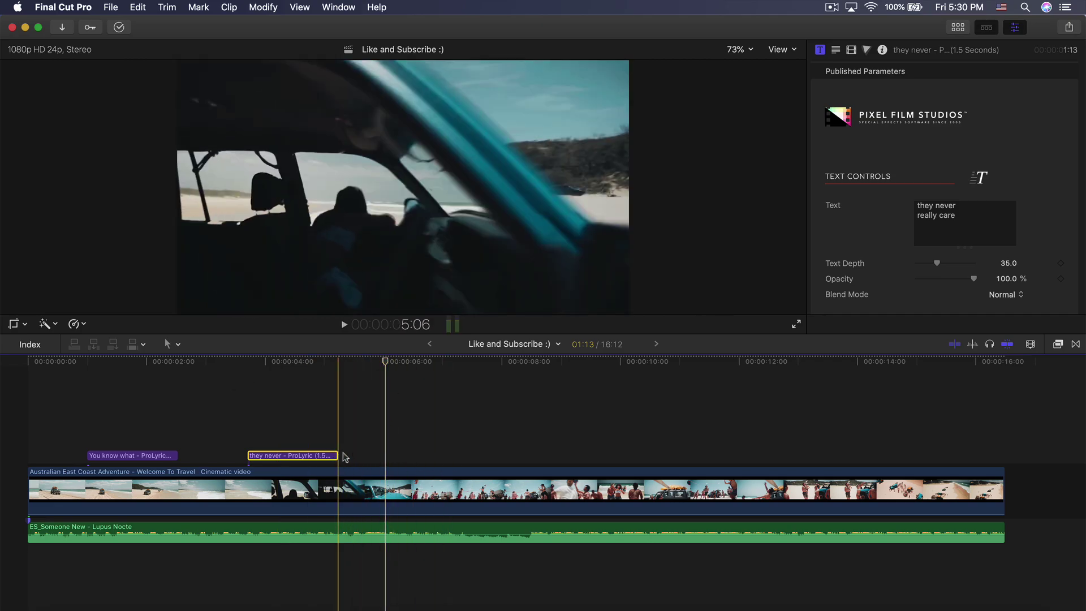
- Lengthen the they never title clip by extending its end edge twice
drag(338, 455, 384, 453)
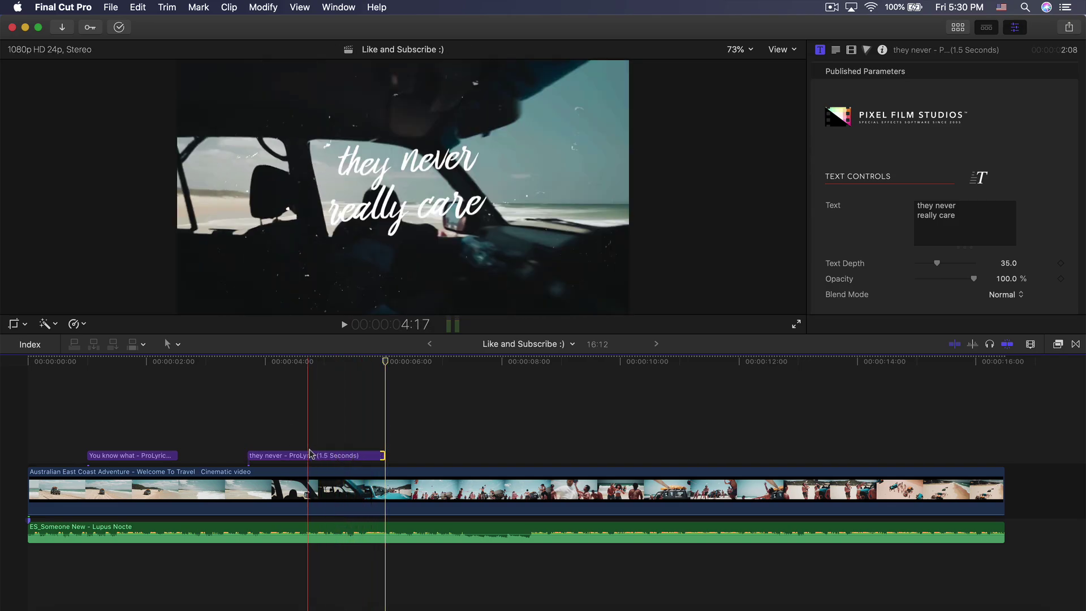
click(340, 455)
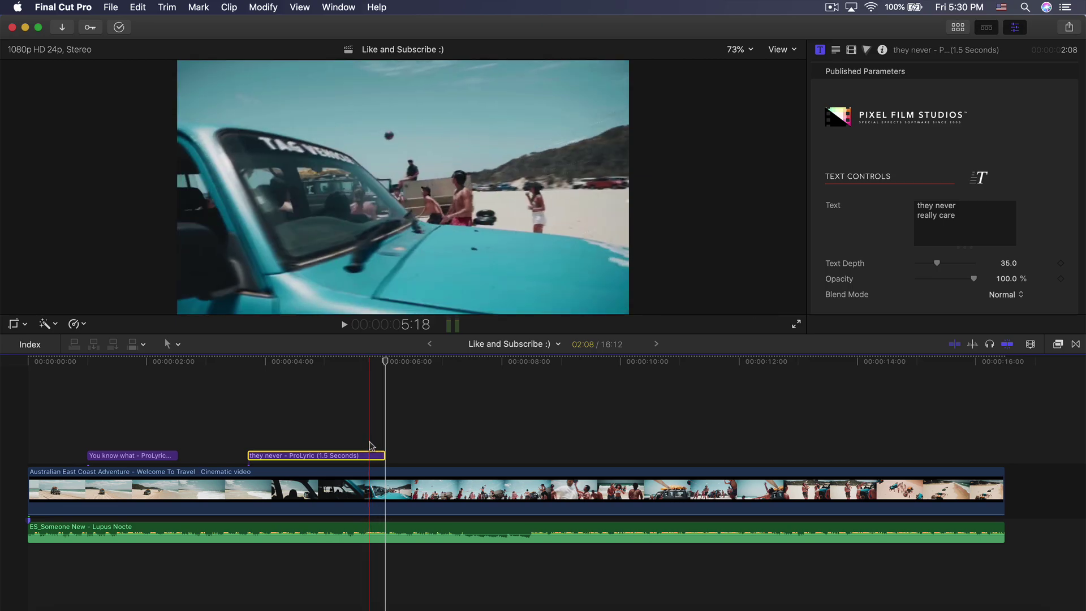
click(274, 360)
scroll(1063, 130, down, 5)
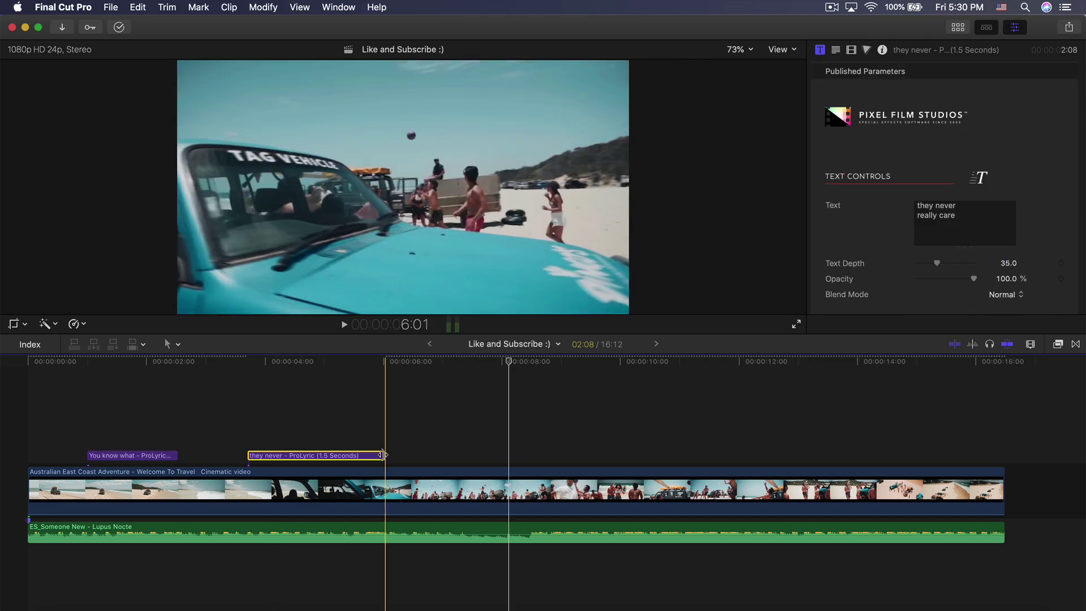
drag(383, 455, 447, 455)
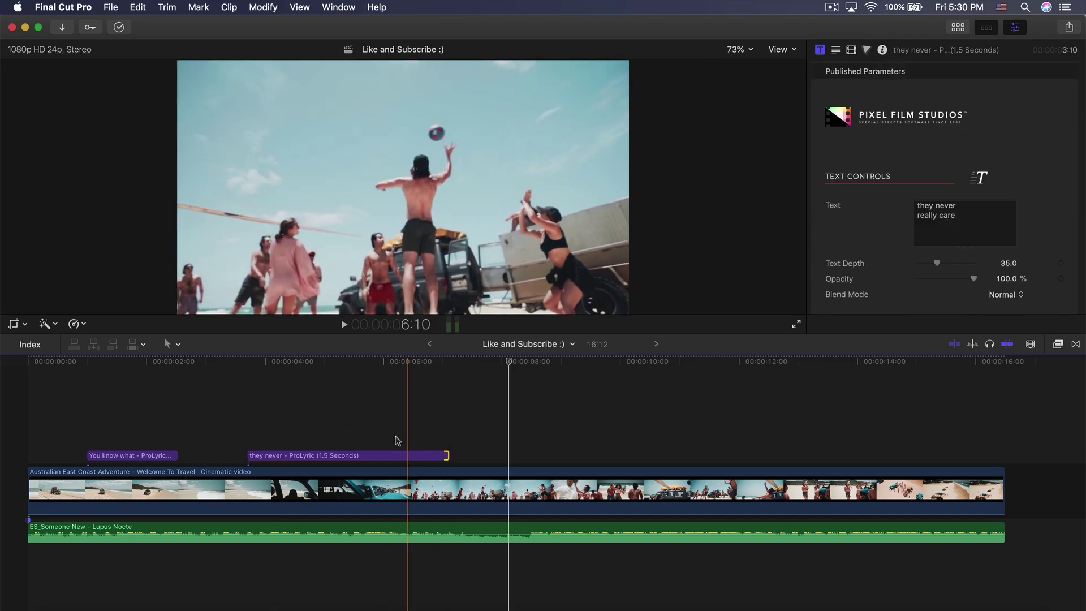
click(352, 456)
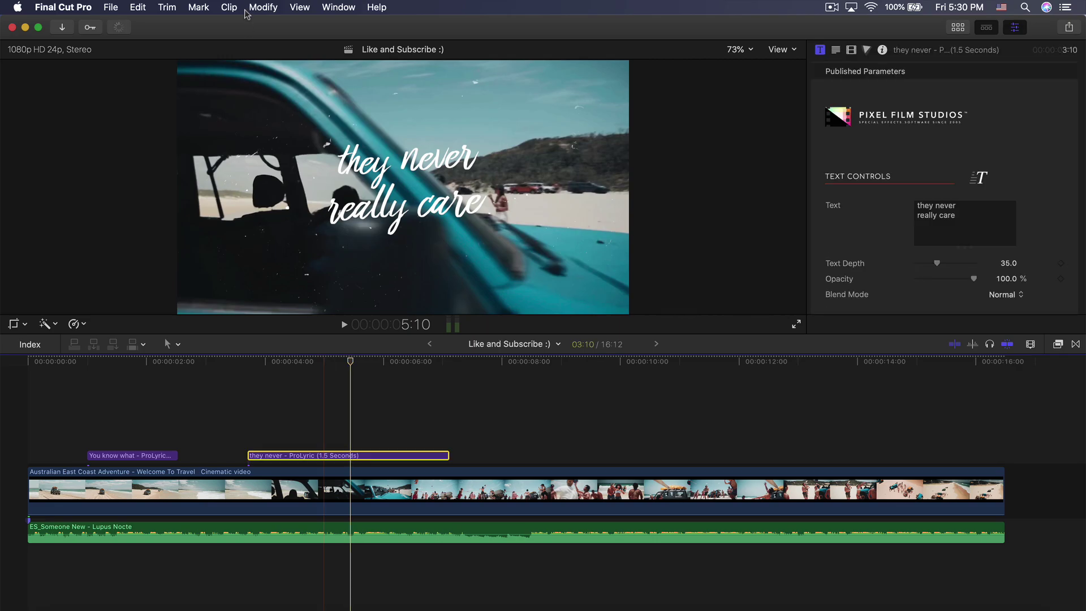
- Render the selected they never title clip, play it back from 3:17, and copy it
click(263, 7)
click(283, 289)
click(249, 363)
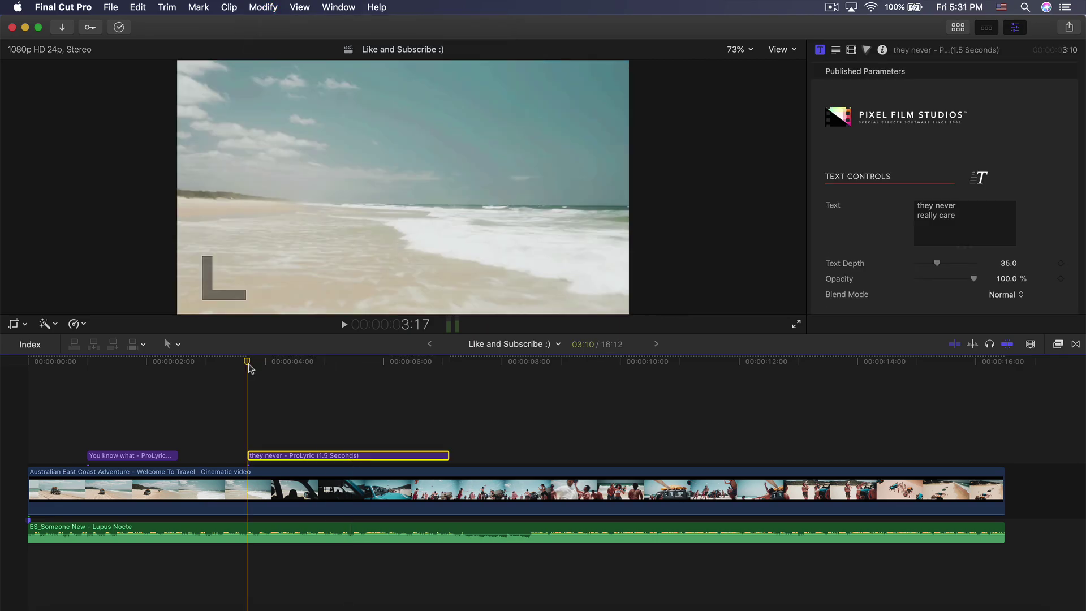
key(space)
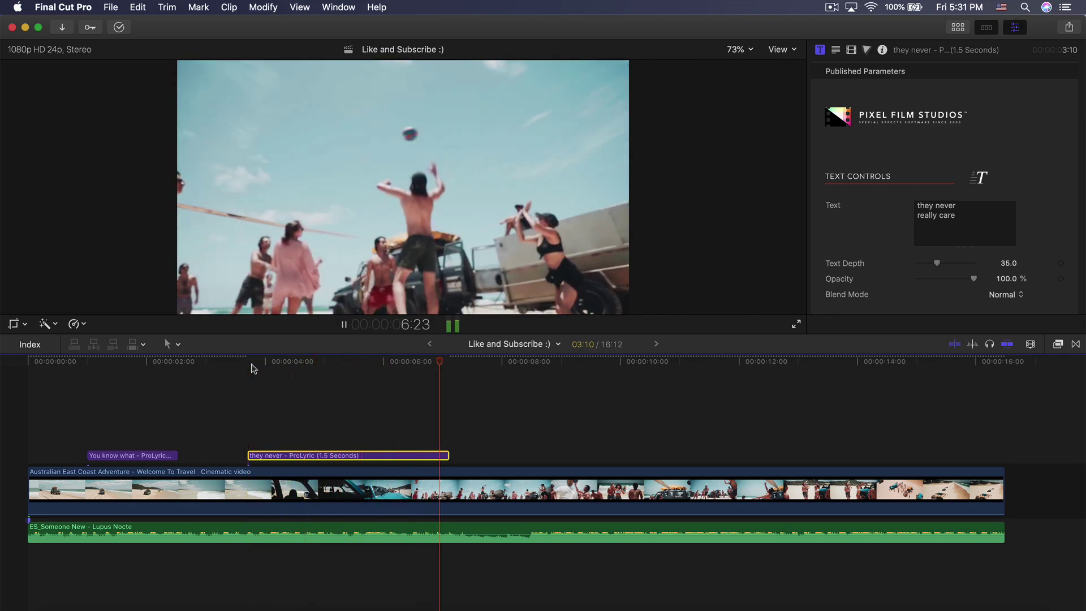
key(space)
key(space)
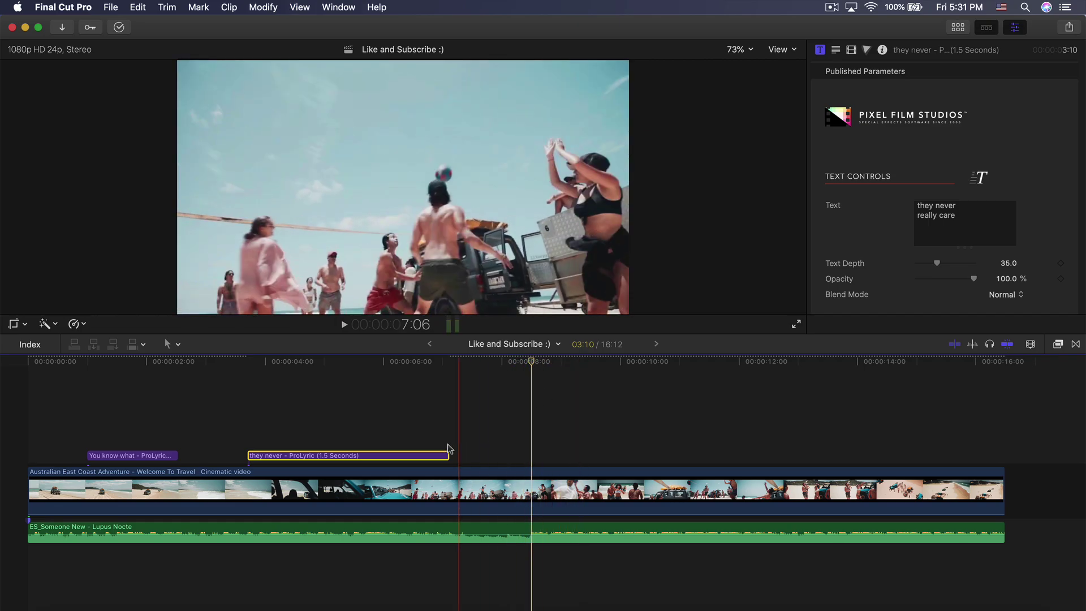
key(super+z)
- Paste a title copy at 8:12, shorten it, and change its lyric to 'hey!'
key(super+v)
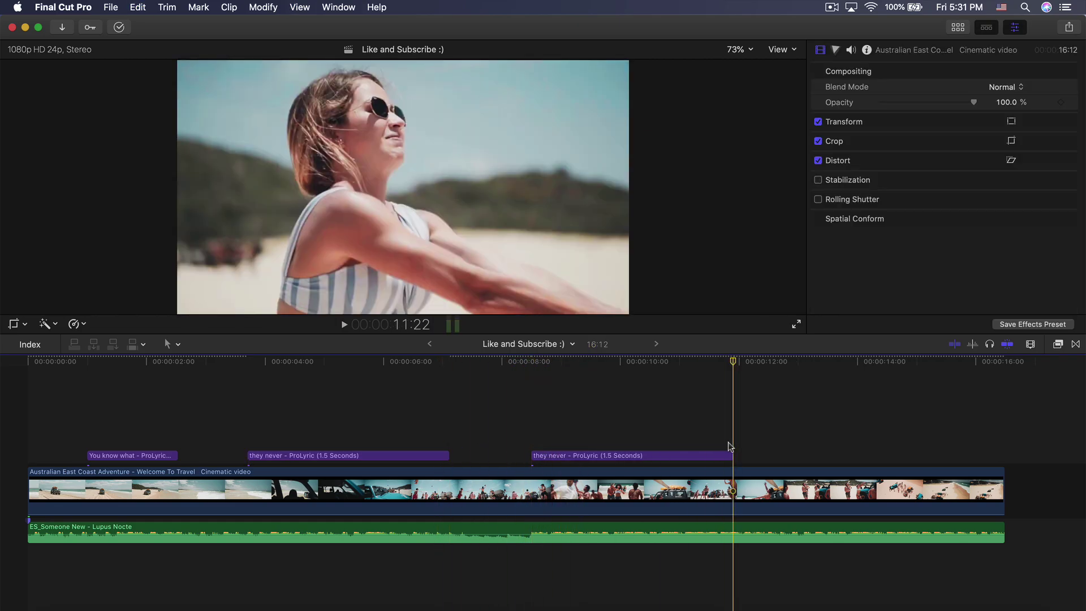
drag(732, 455, 549, 455)
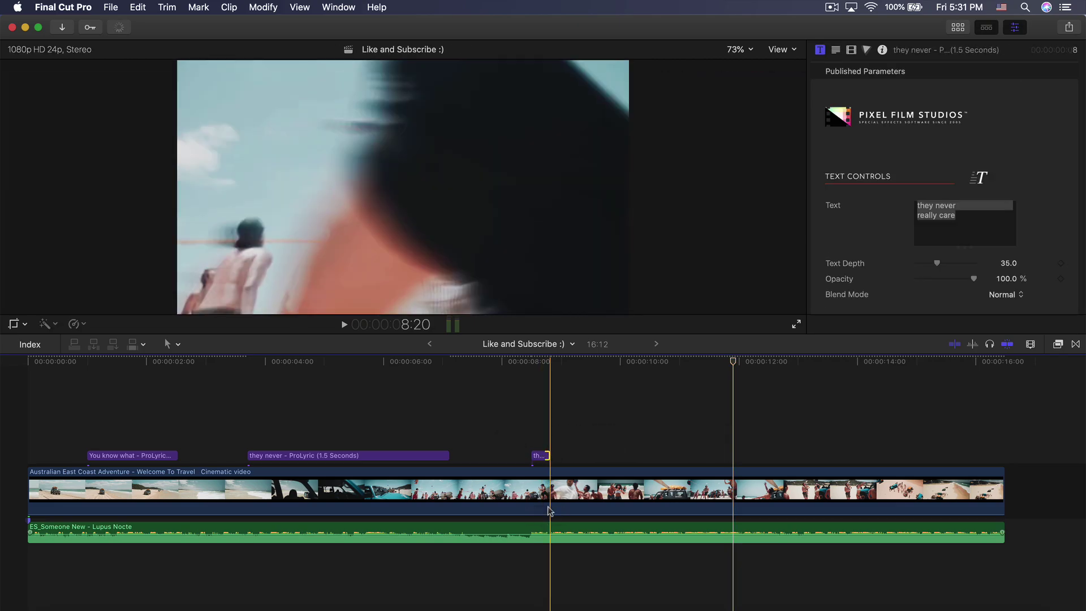
click(540, 363)
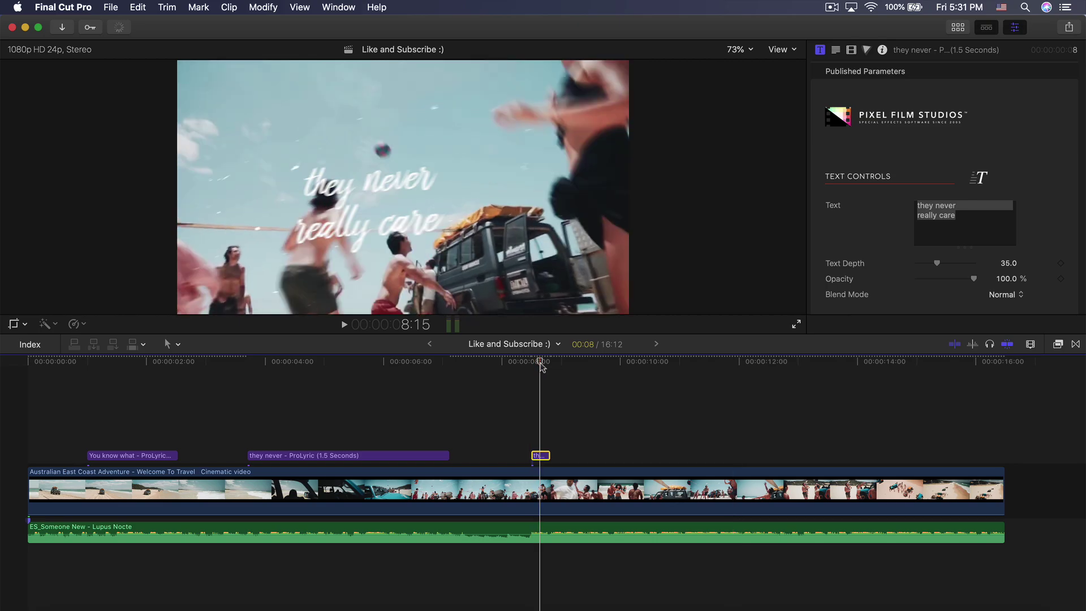
drag(969, 222, 903, 202)
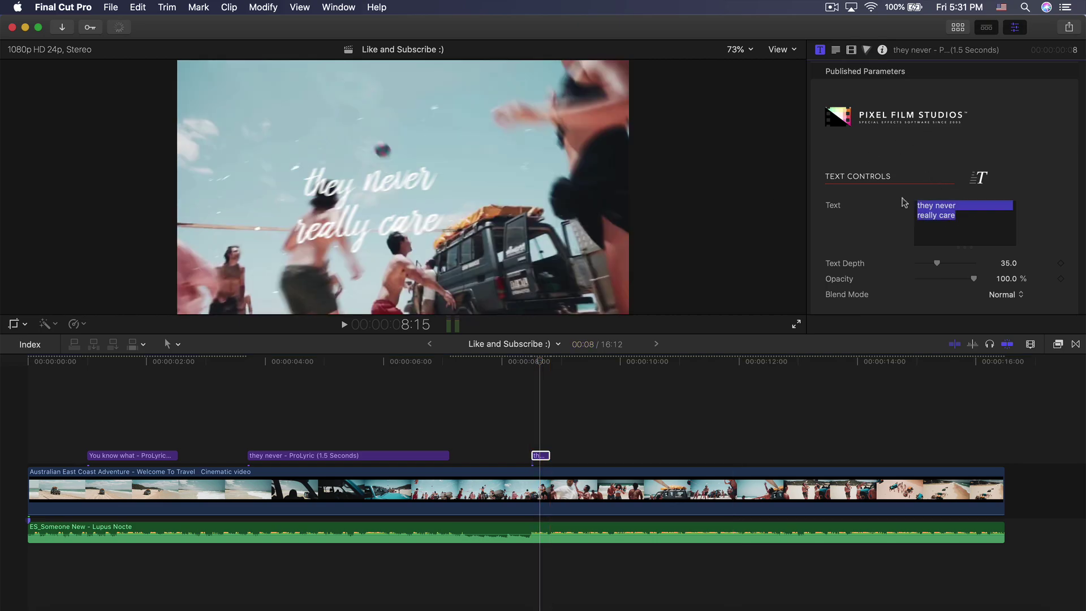
text(hey)
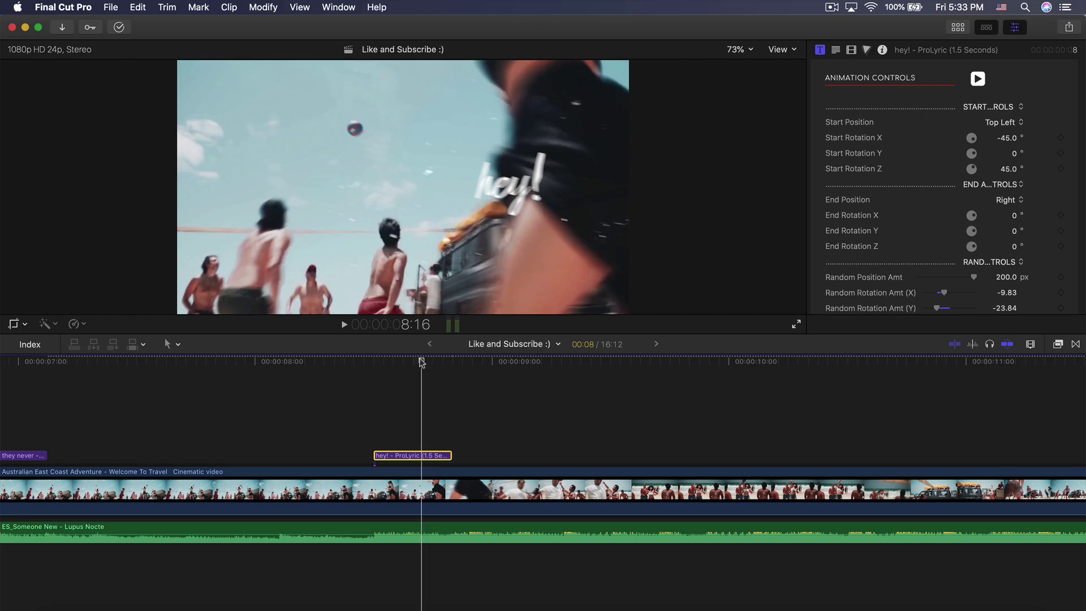
drag(422, 362, 388, 369)
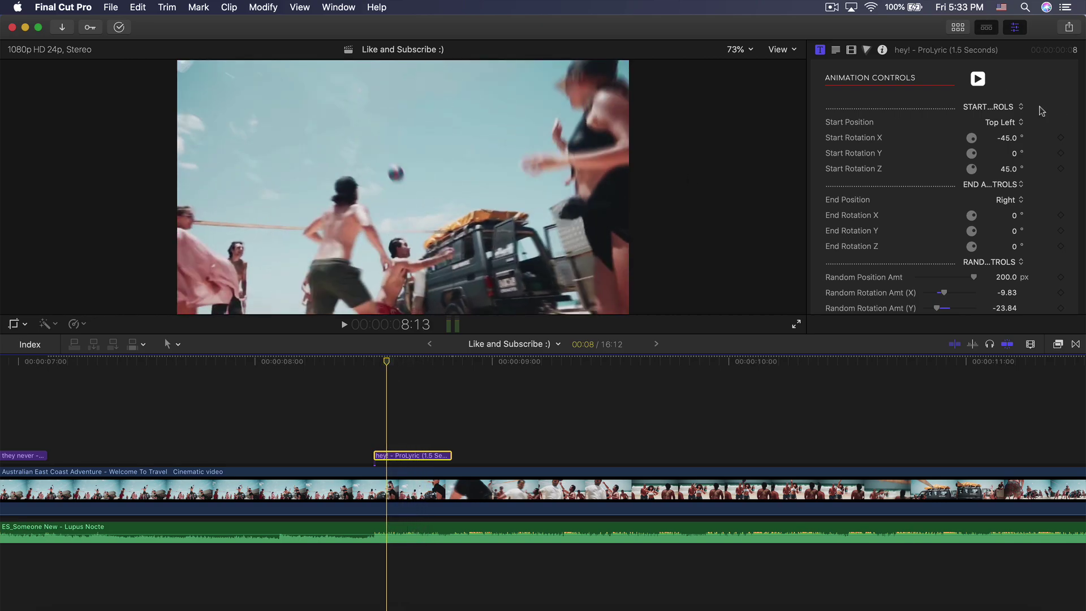
- Make the hey! title enter from Bottom and exit toward Top Left, previewing the animation
click(1002, 122)
click(998, 180)
drag(380, 362, 439, 362)
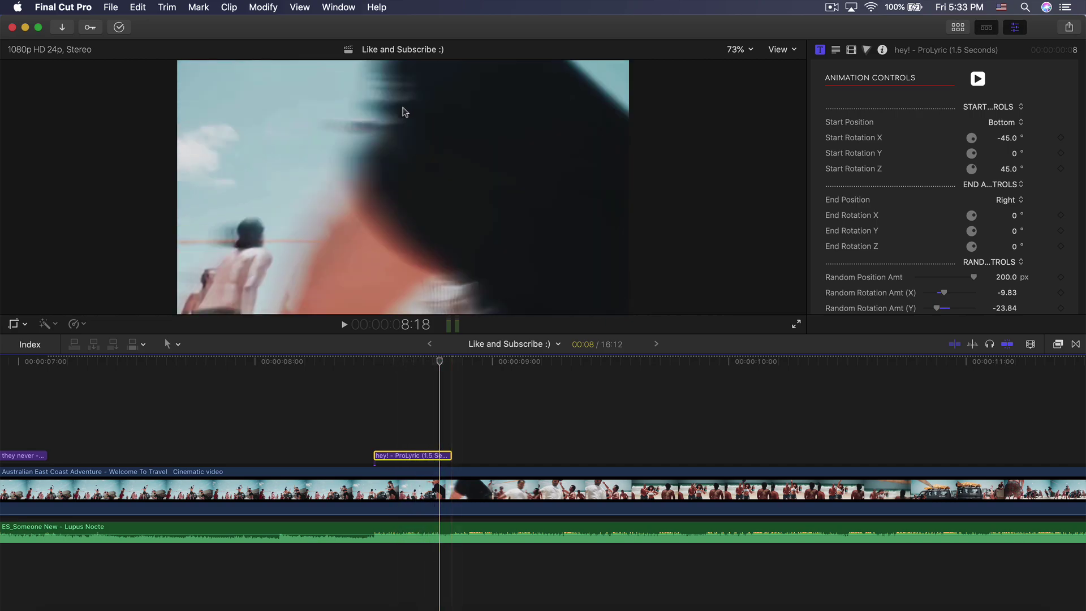
click(1002, 200)
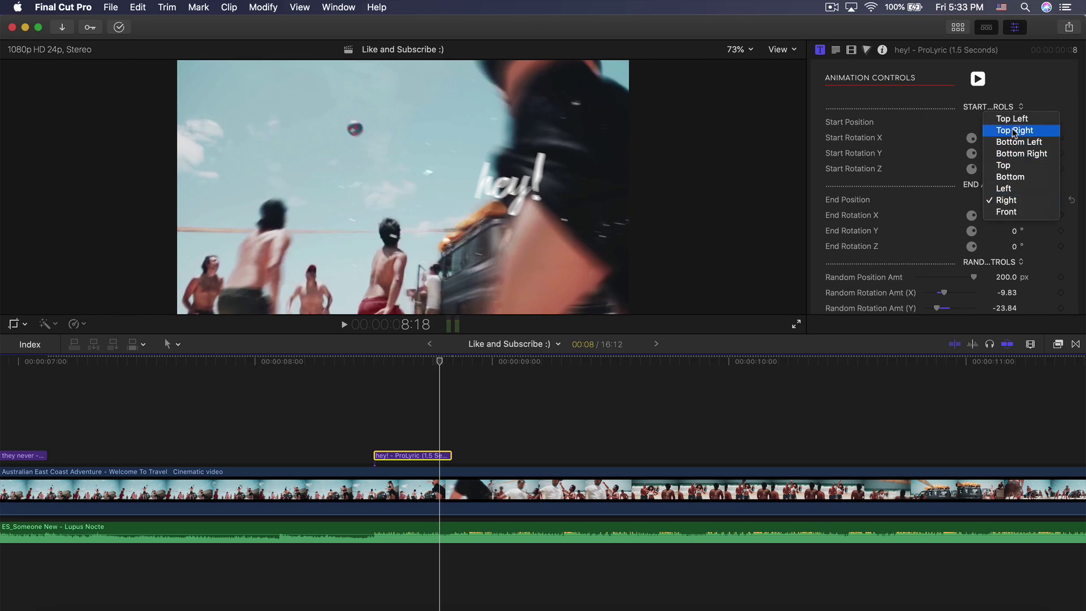
click(995, 115)
click(431, 362)
drag(423, 365, 385, 363)
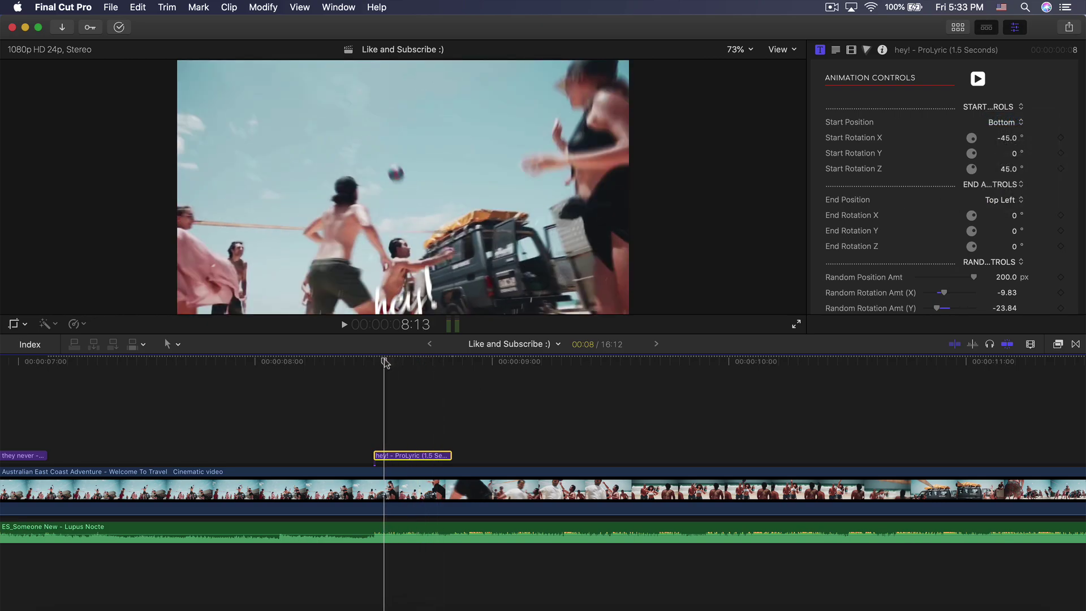
- Play the hey! title from 8:13, lengthen its clip slightly, and select it for rendering
click(262, 7)
click(373, 382)
key(space)
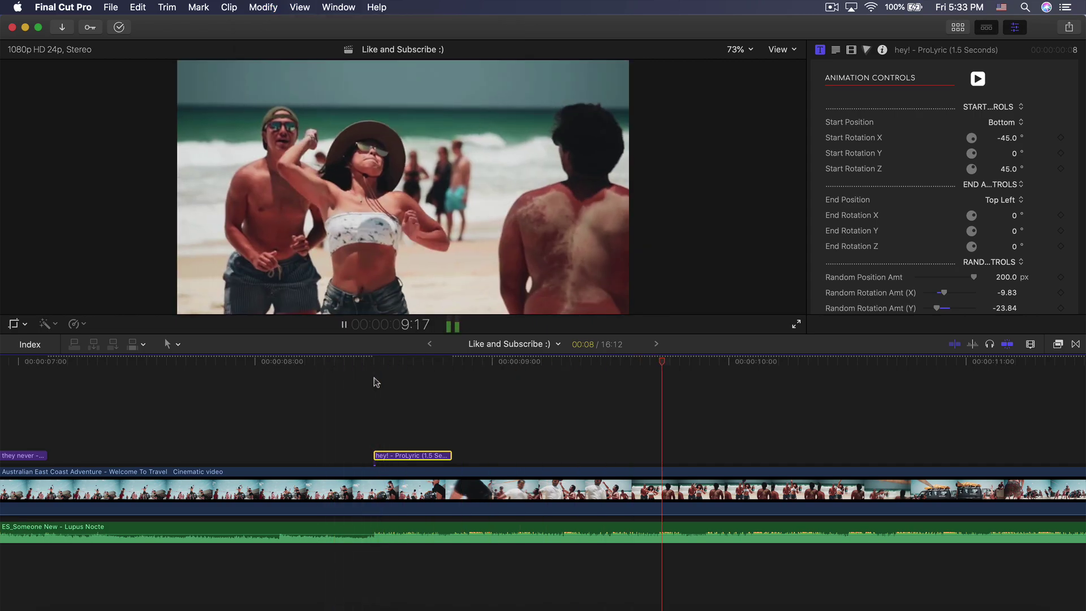
key(space)
drag(450, 455, 490, 453)
click(420, 456)
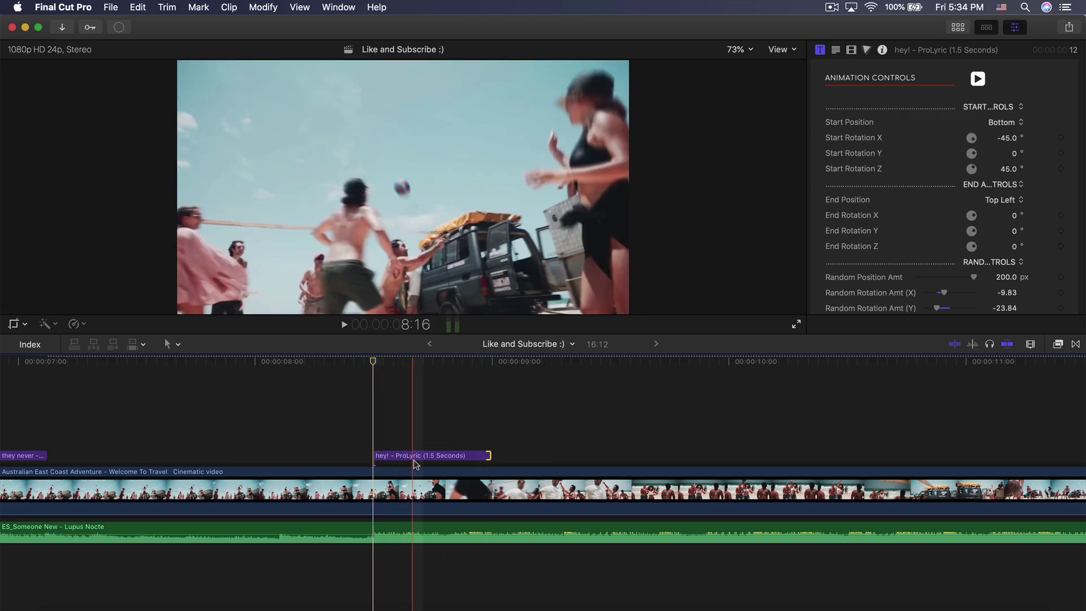
click(263, 6)
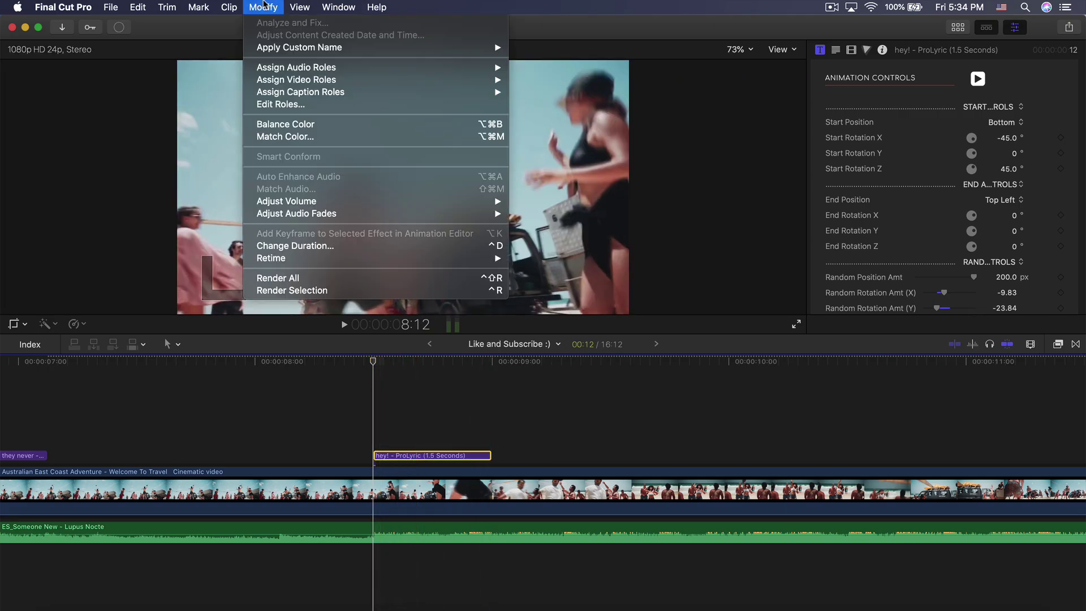
- Render the selected hey! title and play it back
click(324, 290)
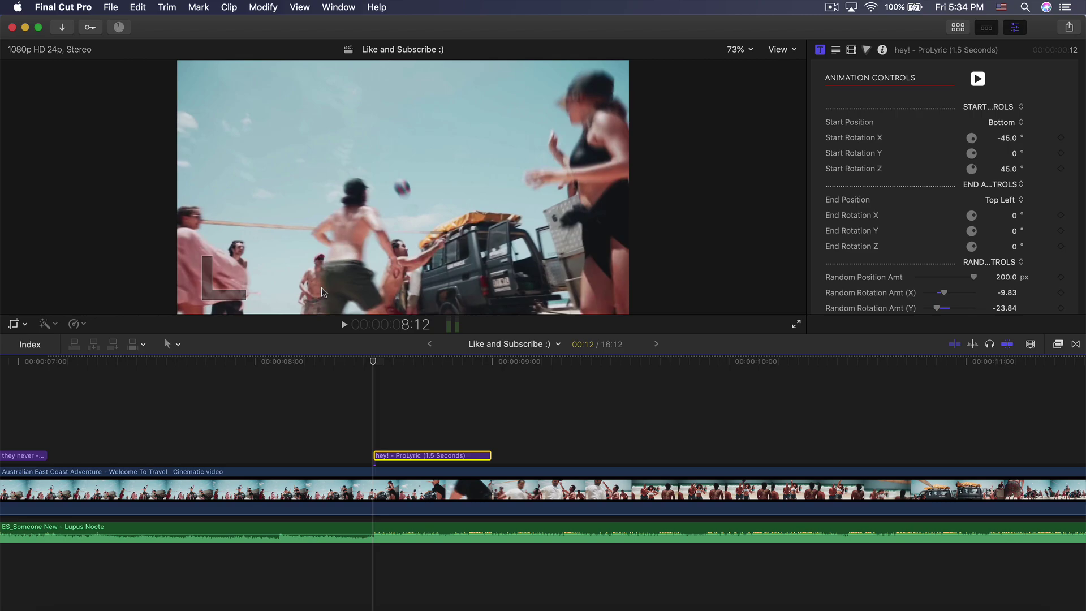
key(space)
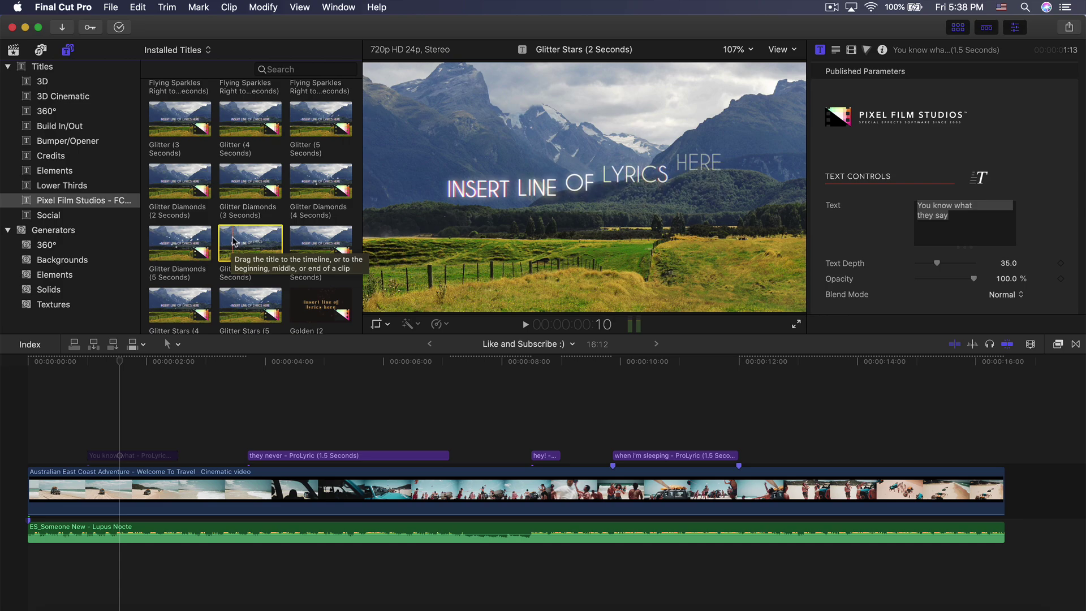
- Add Glitter Stars (2 Seconds) at the project start with the lyric 'You know what they say', then play it
drag(236, 243, 95, 418)
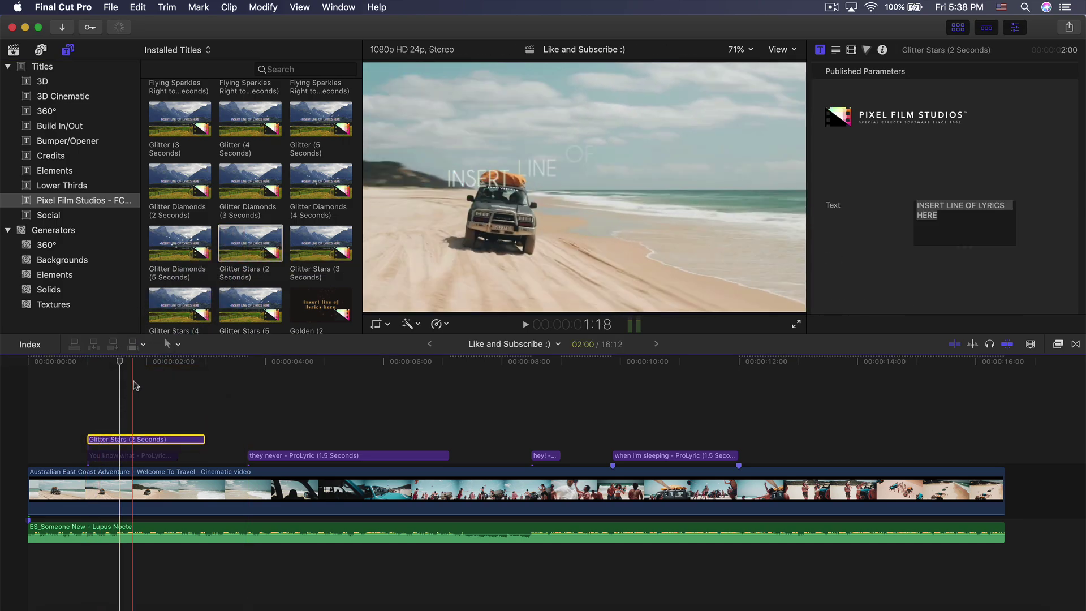
click(136, 387)
double_click(970, 221)
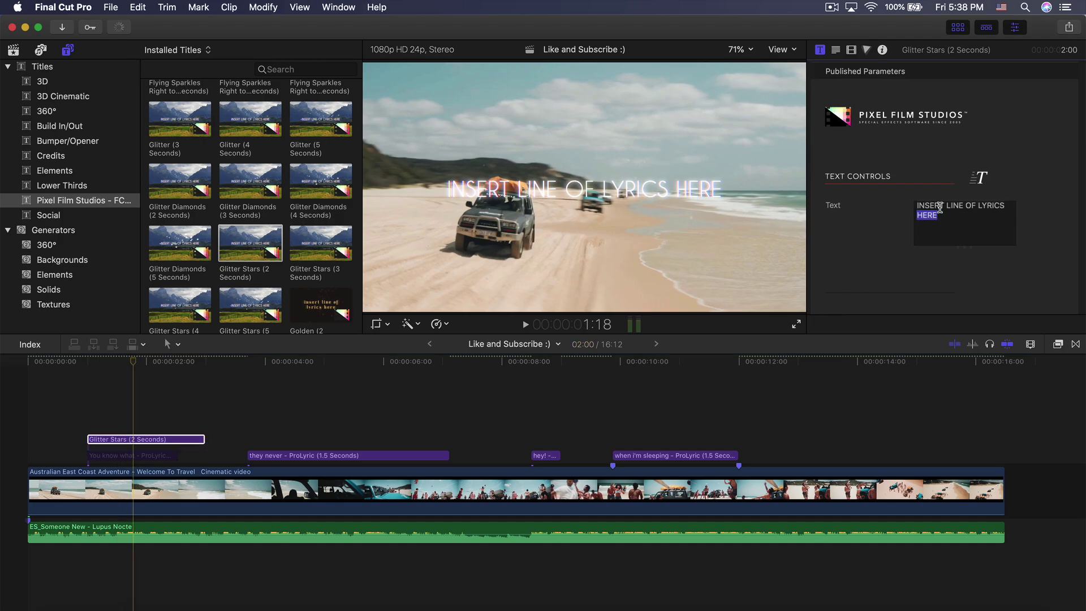
key(super+a)
key(BackSpace)
text(You know what they say)
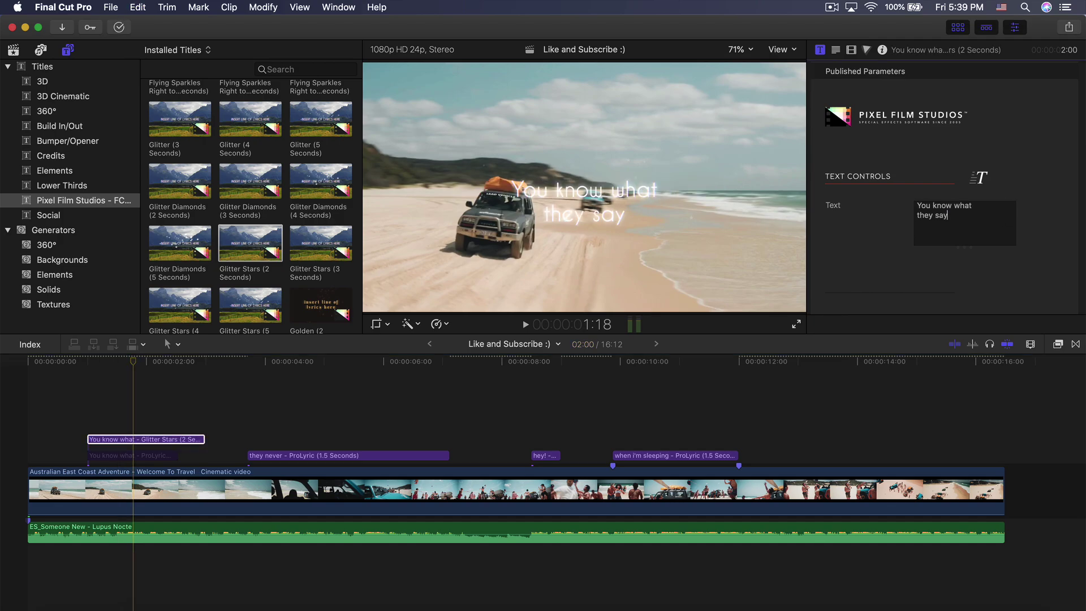
key(space)
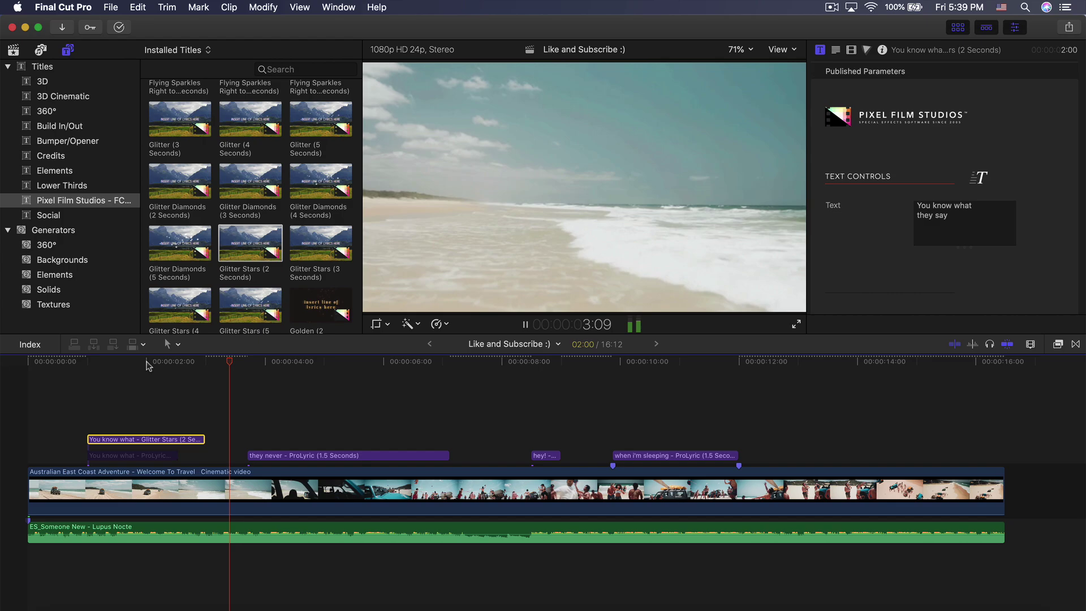
- Change the Glitter Stars lyric's text colour to cyan-green in the colour picker
click(151, 362)
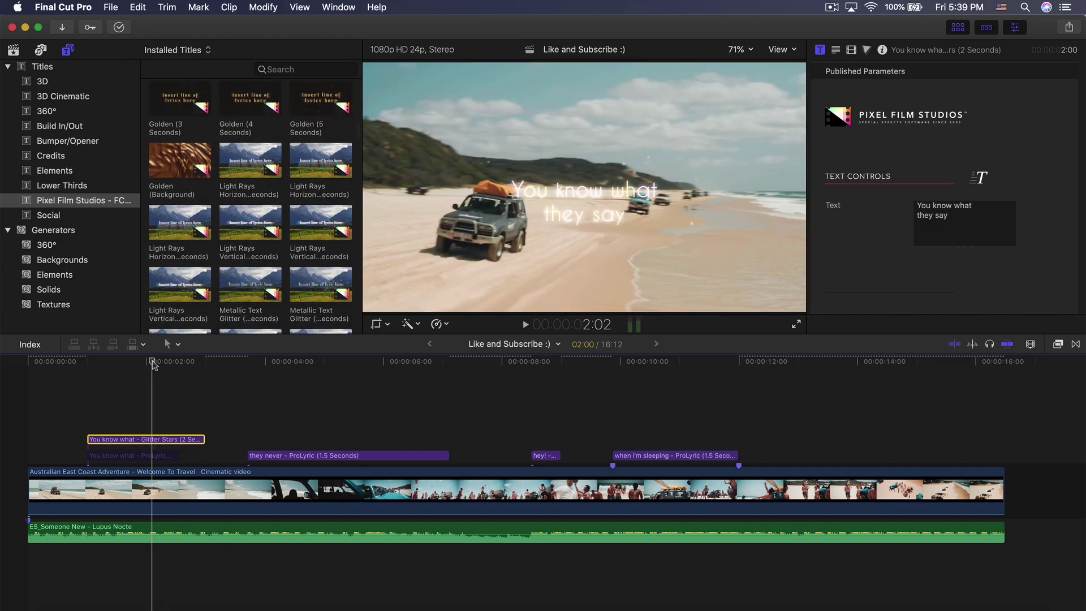
scroll(871, 239, down, 10)
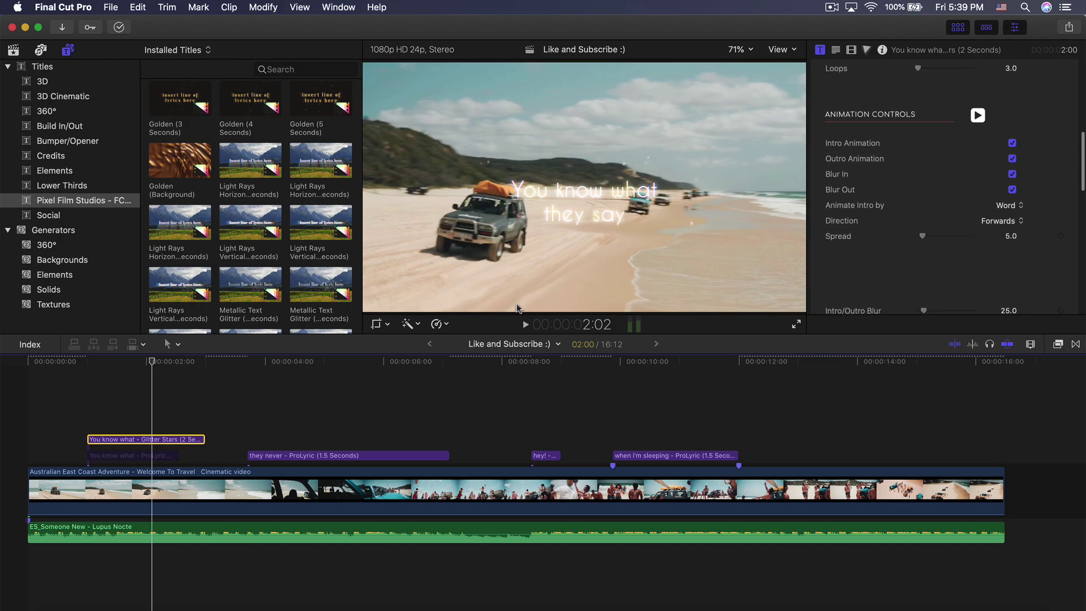
click(134, 362)
scroll(950, 80, up, 5)
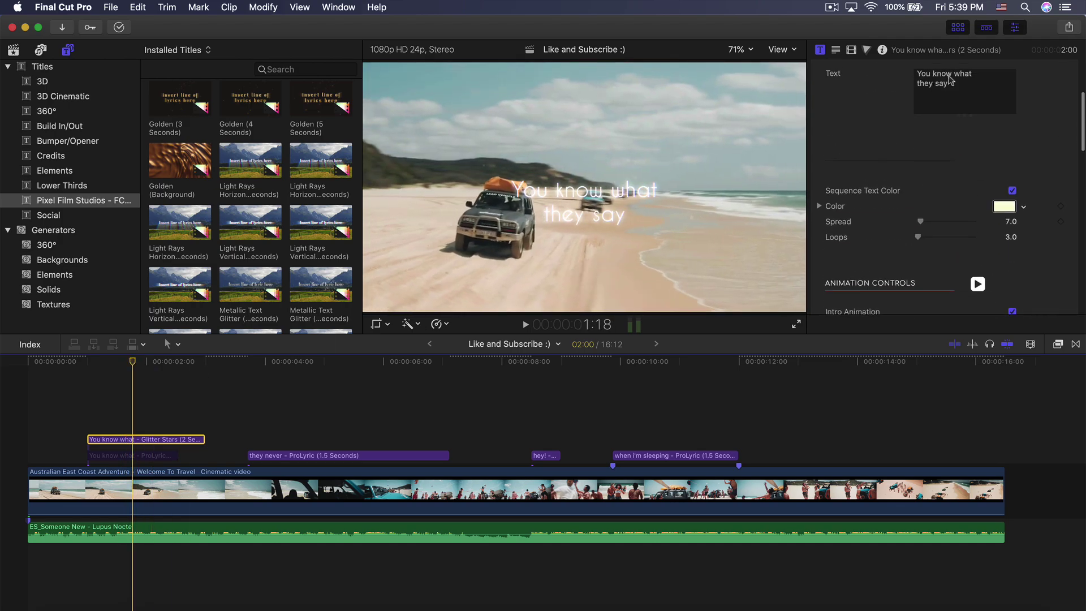
click(1004, 210)
drag(730, 190, 659, 188)
click(637, 93)
scroll(882, 164, down, 10)
scroll(882, 164, up, 1)
- Try the intro animating by word, by line, and all at once, previewing each
click(1008, 165)
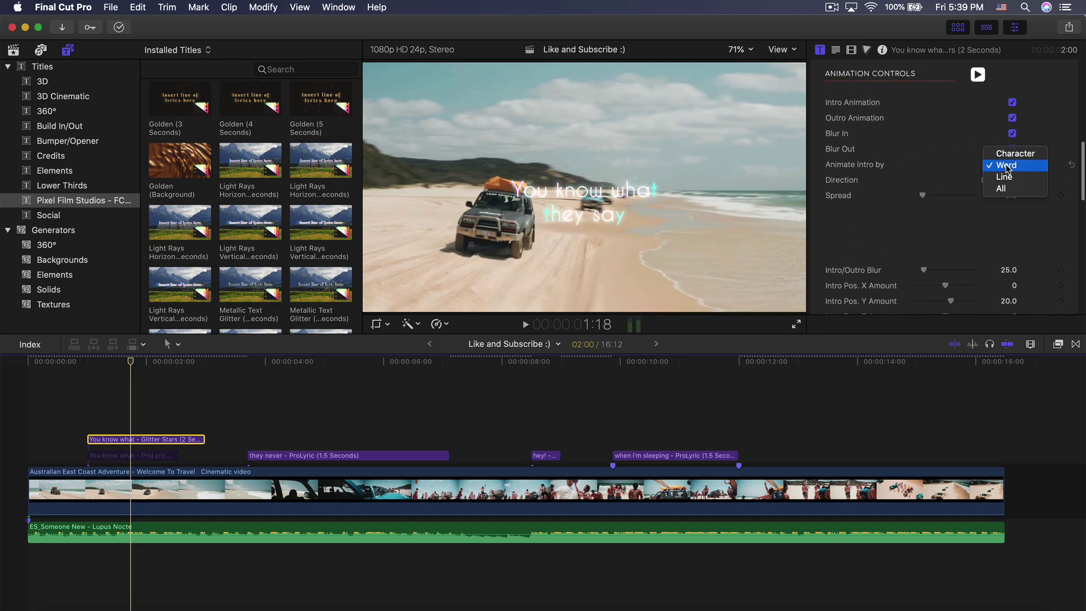
click(1022, 167)
drag(120, 362, 102, 362)
click(1010, 165)
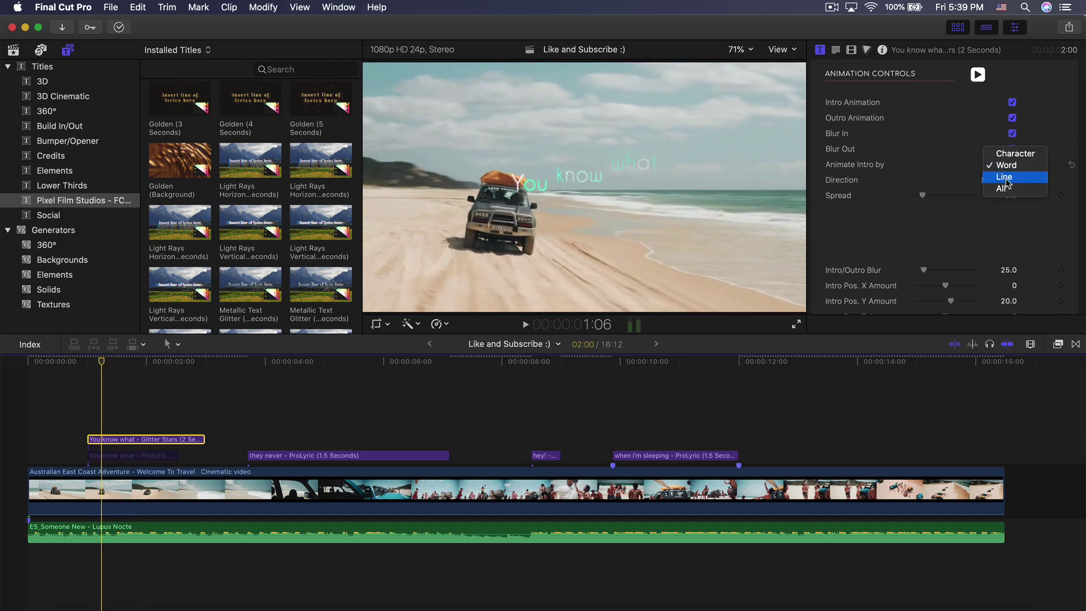
click(1007, 177)
drag(171, 364, 87, 363)
key(space)
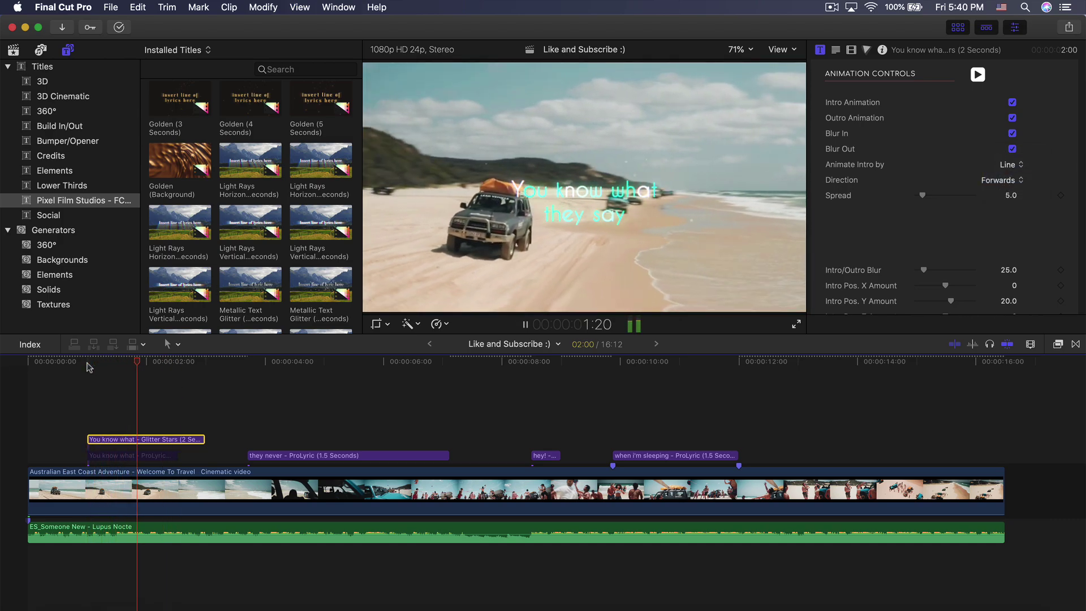
key(space)
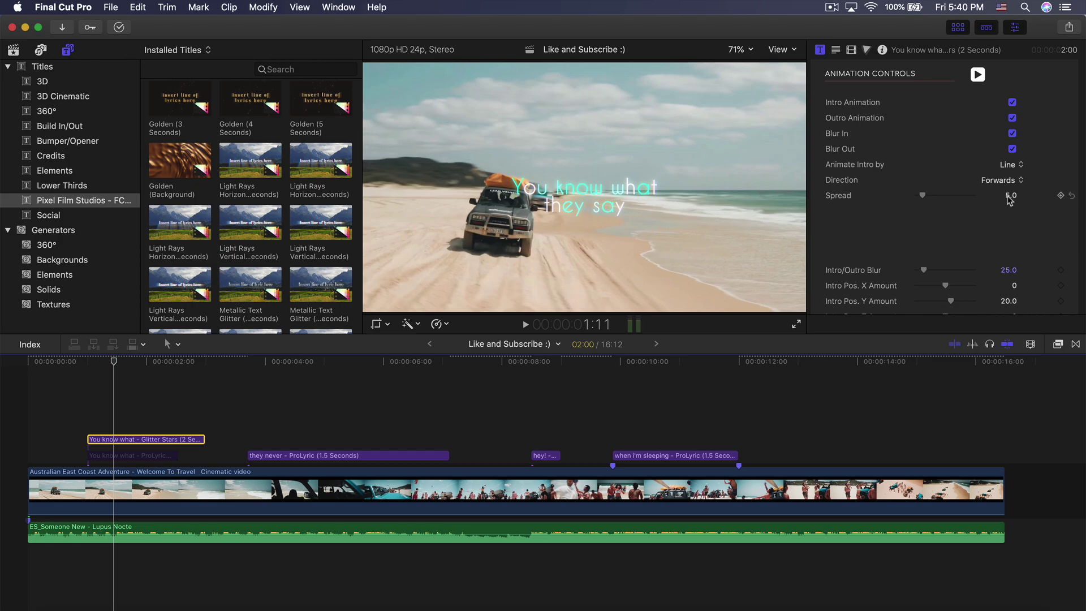
click(1010, 164)
click(1009, 177)
mouse_move(113, 362)
mouse_down()
mouse_move(87, 362)
mouse_move(135, 368)
mouse_move(121, 359)
mouse_up()
- Keep the direction Forwards, set Animate Intro by to Character, and play the intro
click(999, 181)
click(999, 180)
click(1010, 164)
click(1011, 145)
click(1010, 165)
click(1011, 153)
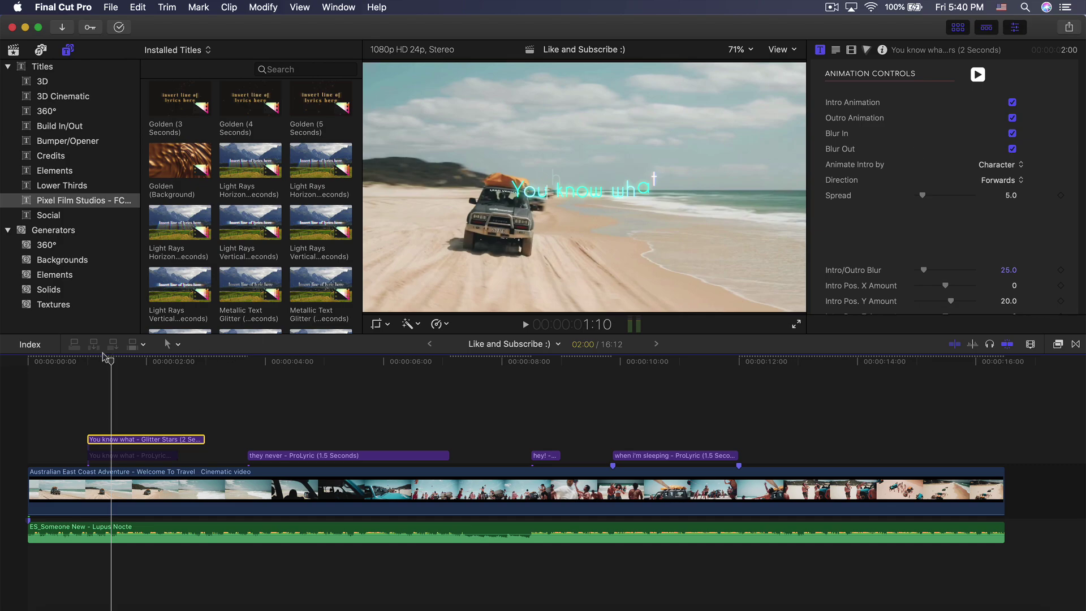
key(space)
key(space)
key(space)
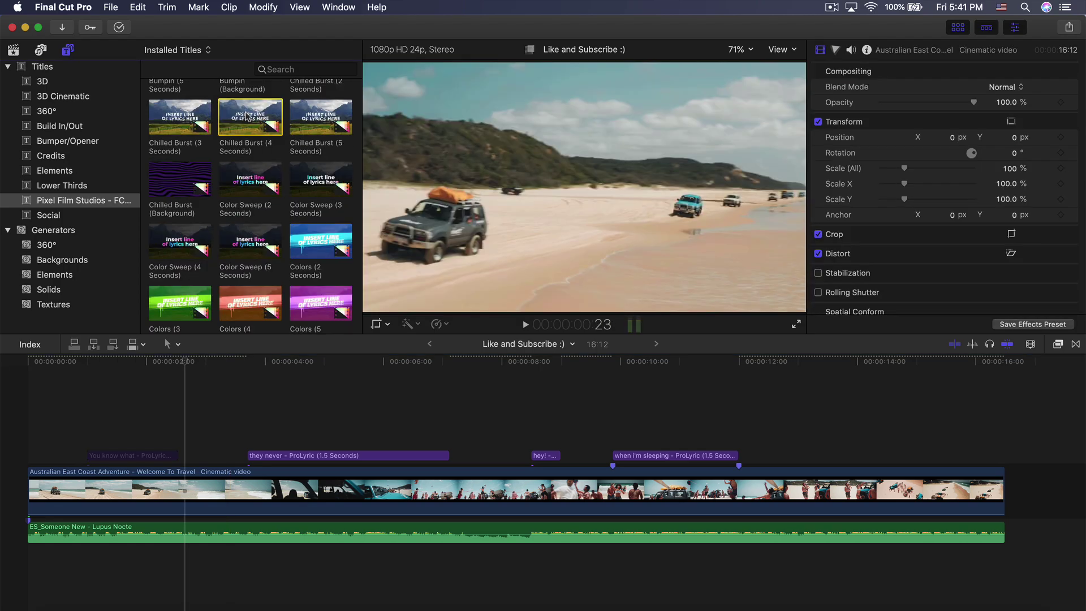
scroll(246, 110, up, 1)
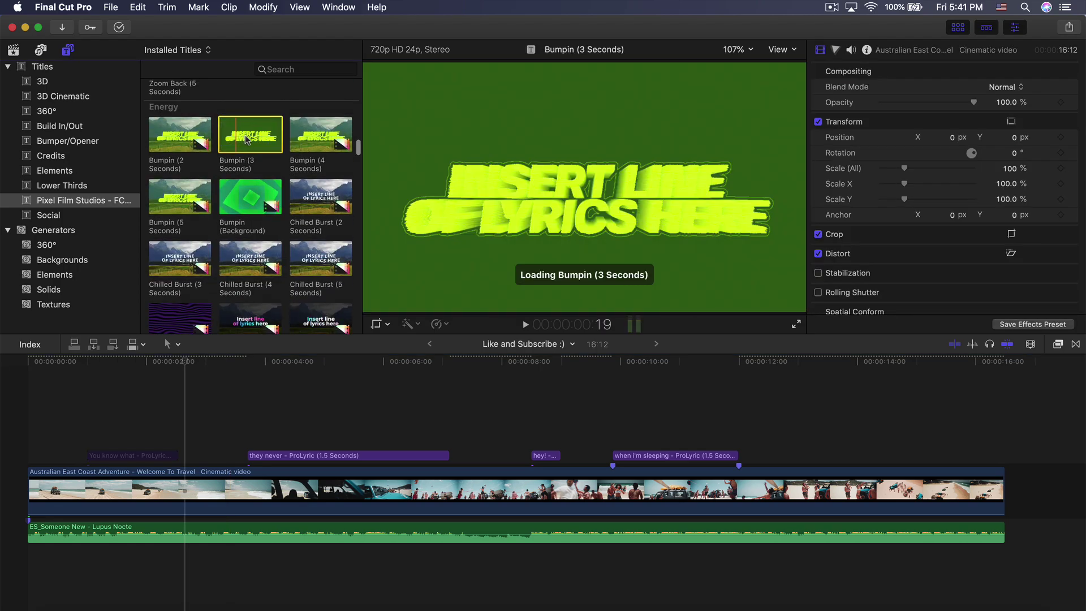
- Add the Bumpin (3 Seconds) title above the video and trim its end to the playhead
drag(250, 141, 93, 419)
drag(93, 362, 178, 365)
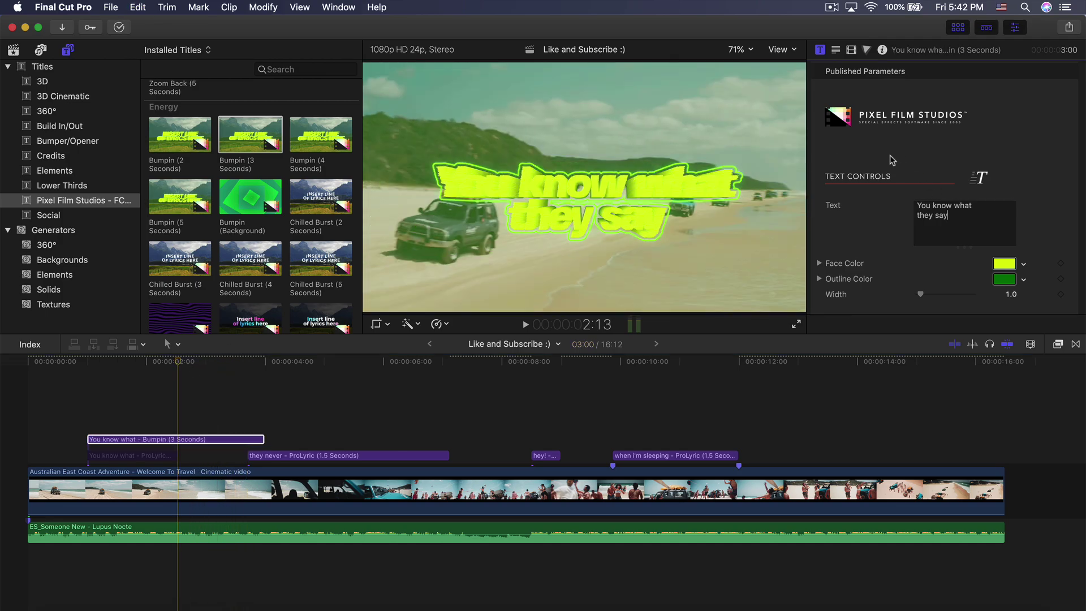
key(alt+])
scroll(1010, 146, down, 4)
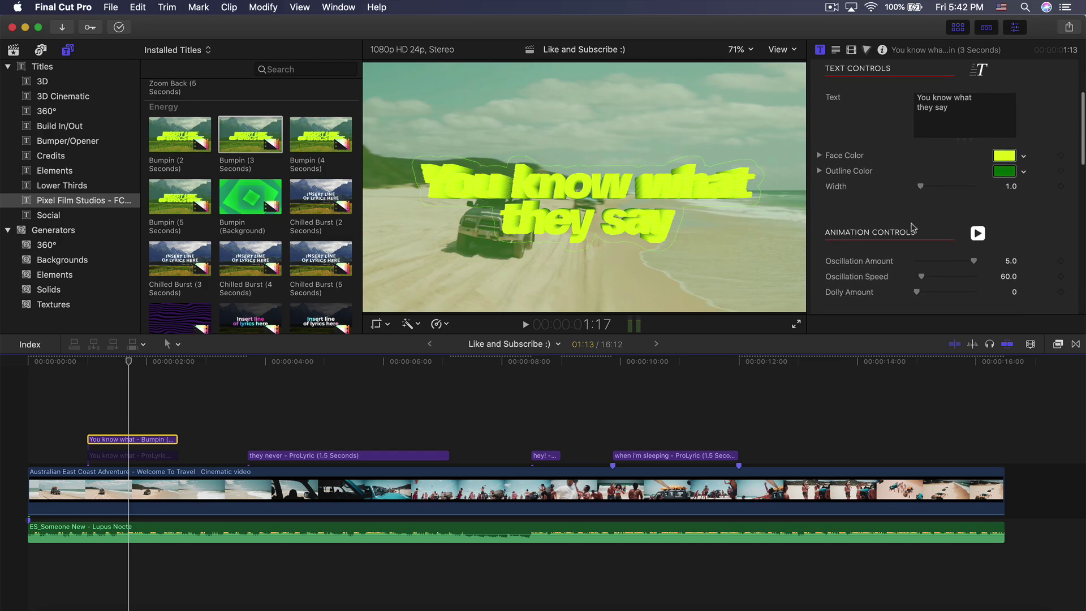
- Set the Bumpin title's Oscillation Amount to 4.43 and scrub to preview the wobble
click(1006, 153)
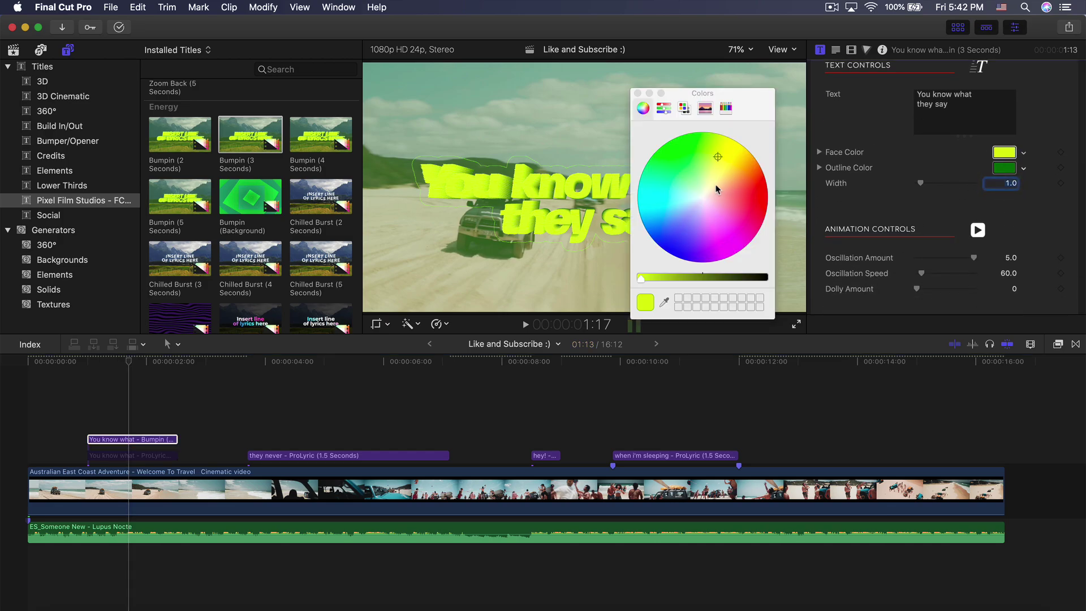
drag(747, 106, 908, 104)
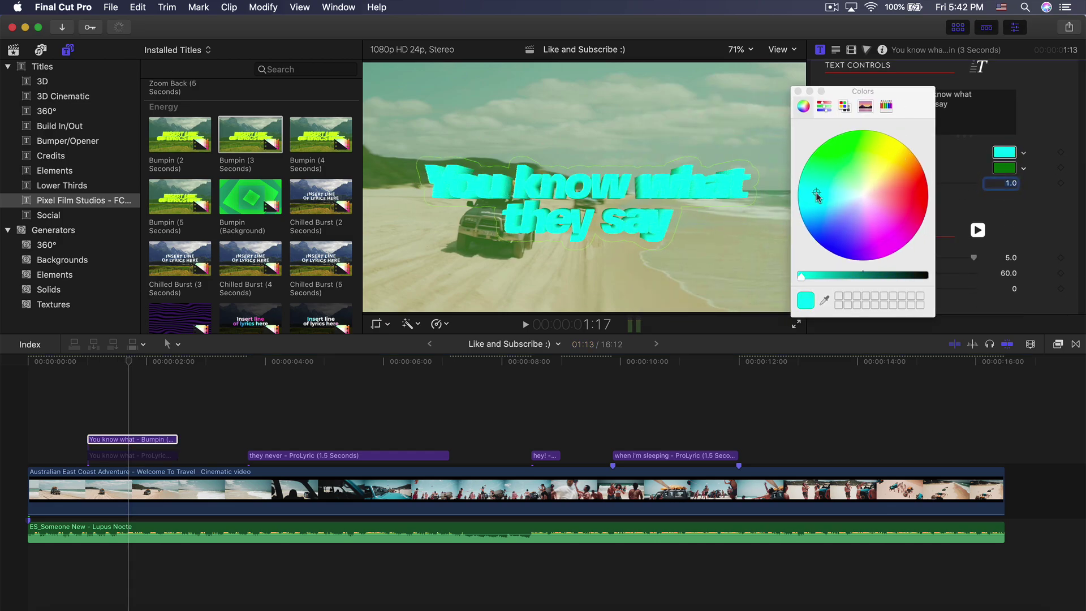
click(798, 91)
scroll(905, 170, down, 4)
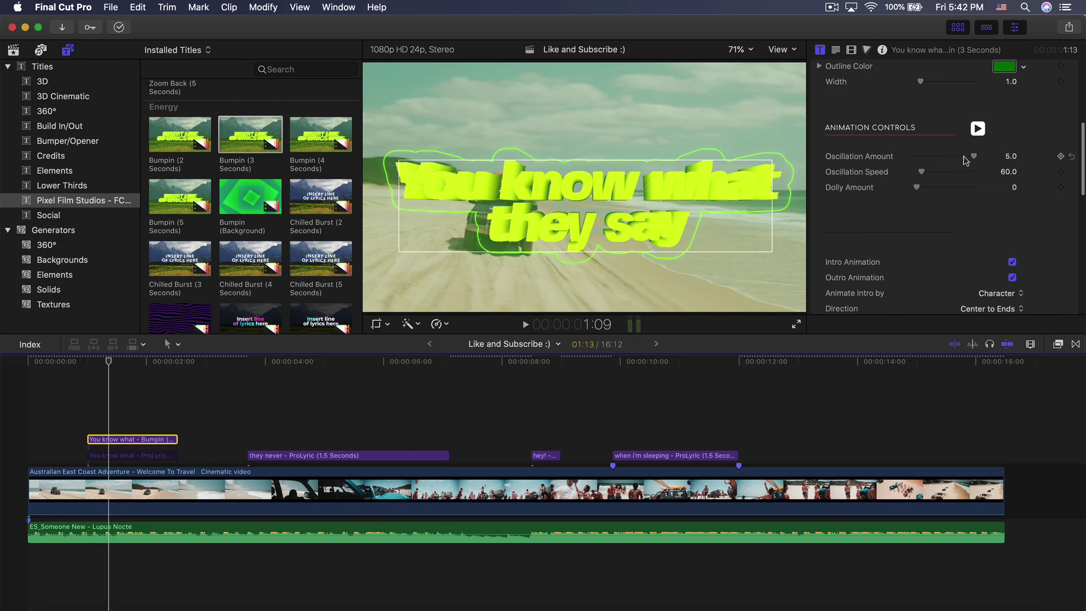
drag(974, 156, 938, 156)
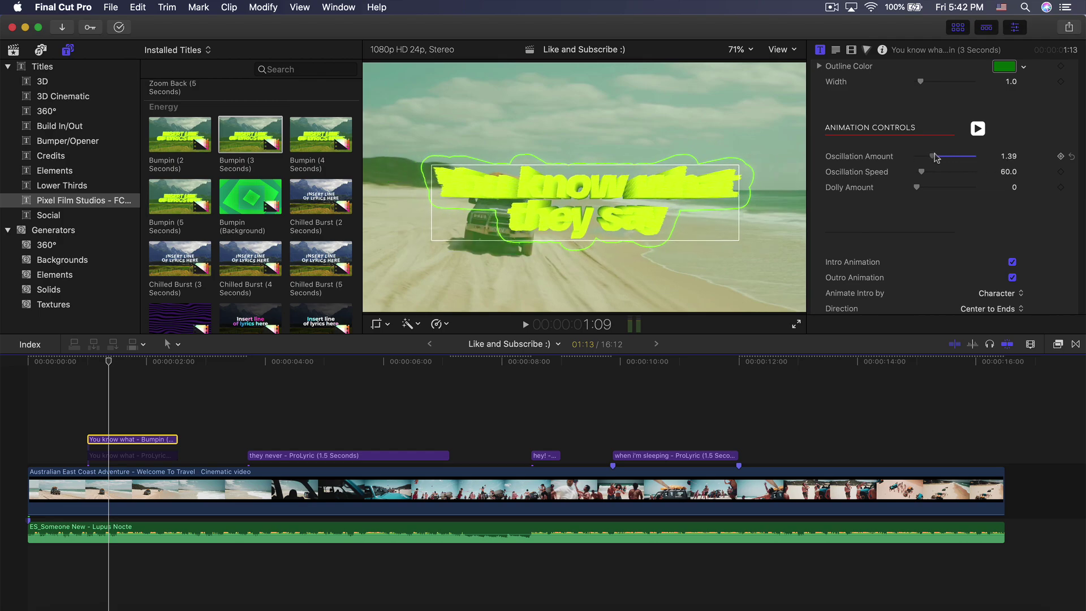
click(139, 370)
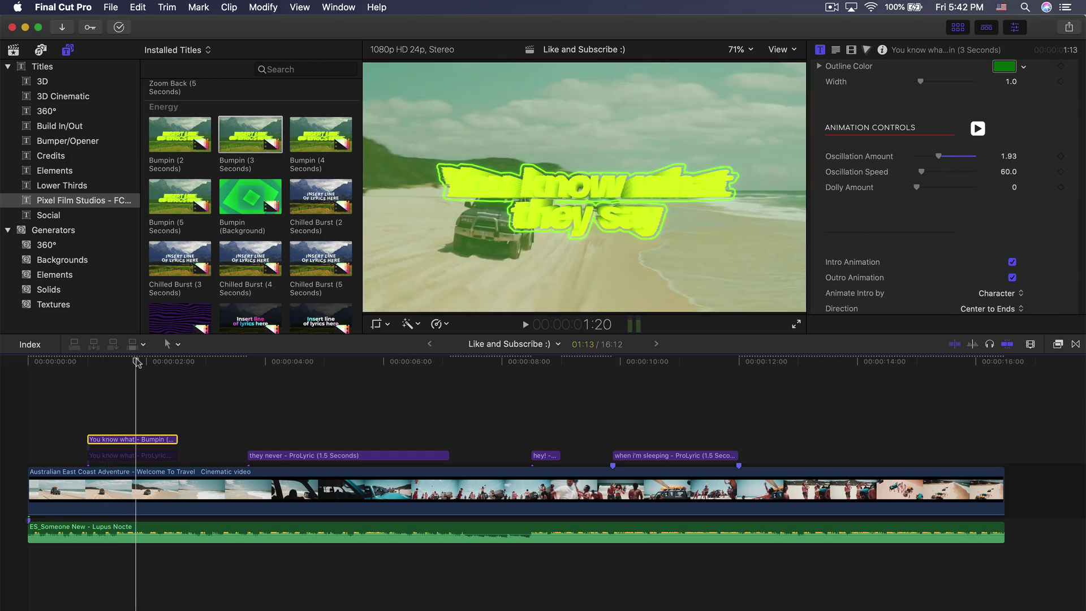
drag(938, 156, 969, 159)
mouse_move(137, 360)
mouse_down()
mouse_move(117, 361)
mouse_move(138, 360)
mouse_up()
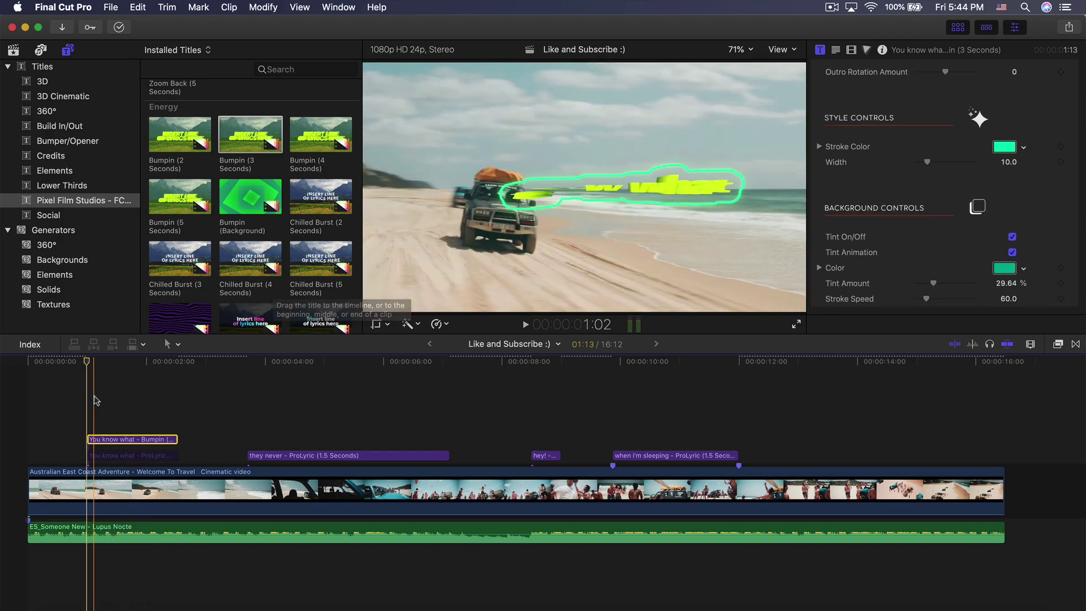
- Add the RGB Separate (4 Seconds) title at 1:00 above the "they never" lyric
click(88, 401)
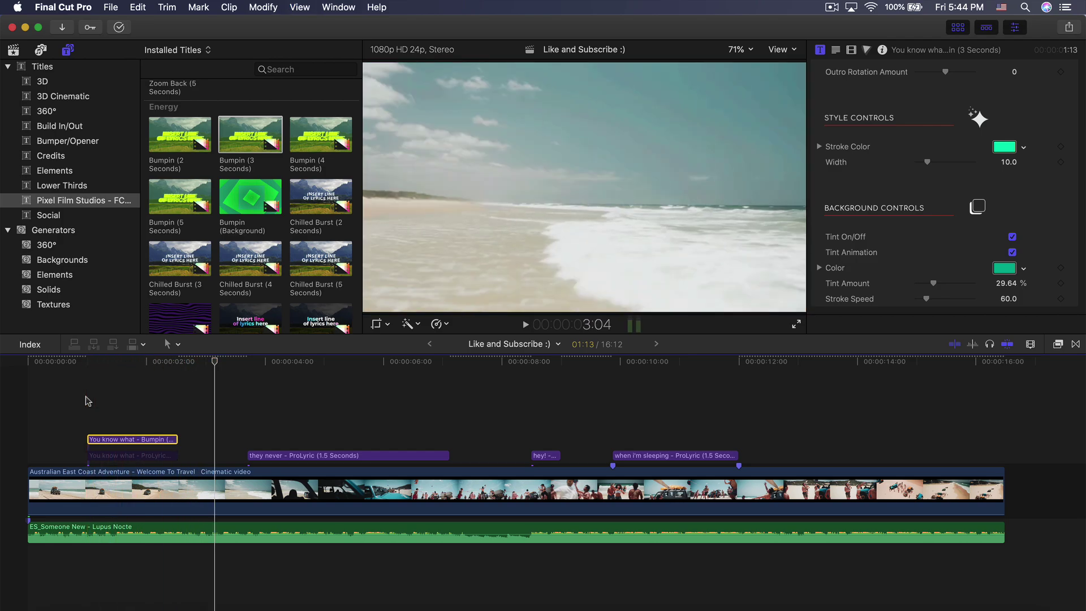
drag(244, 187, 258, 406)
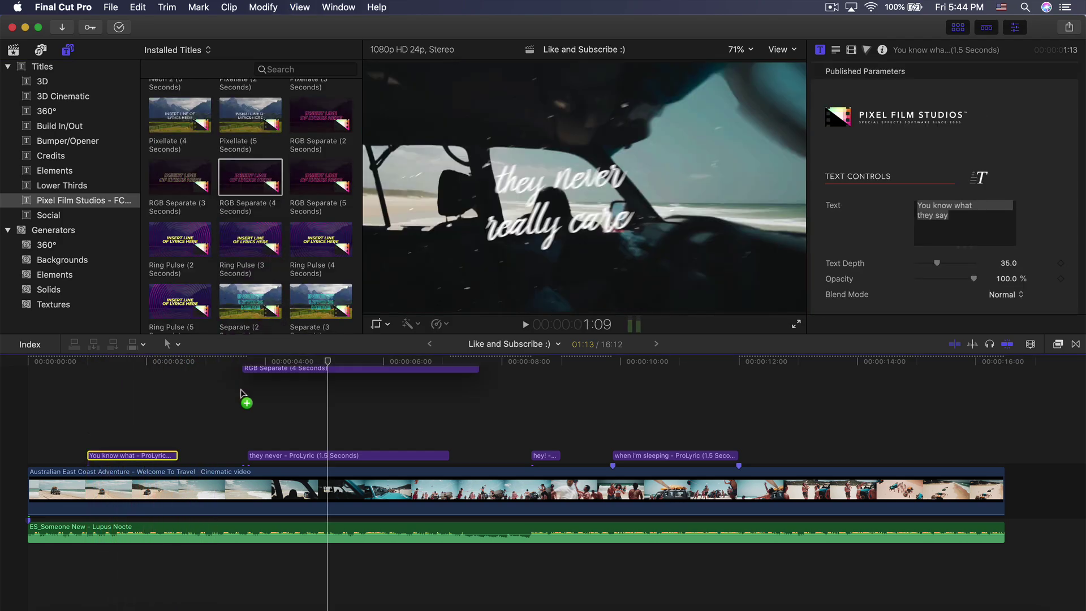
click(285, 454)
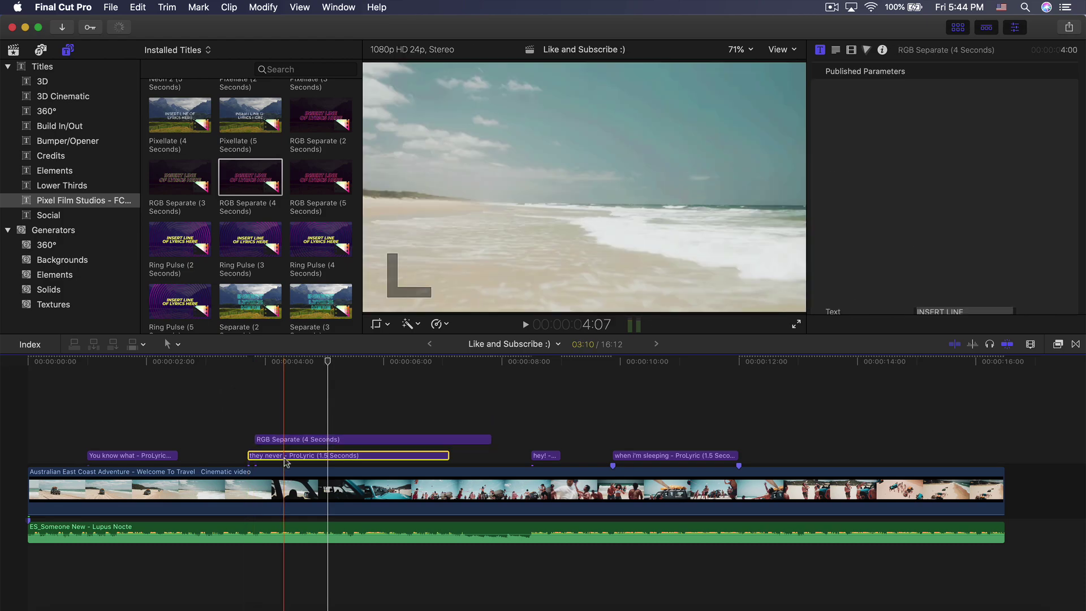